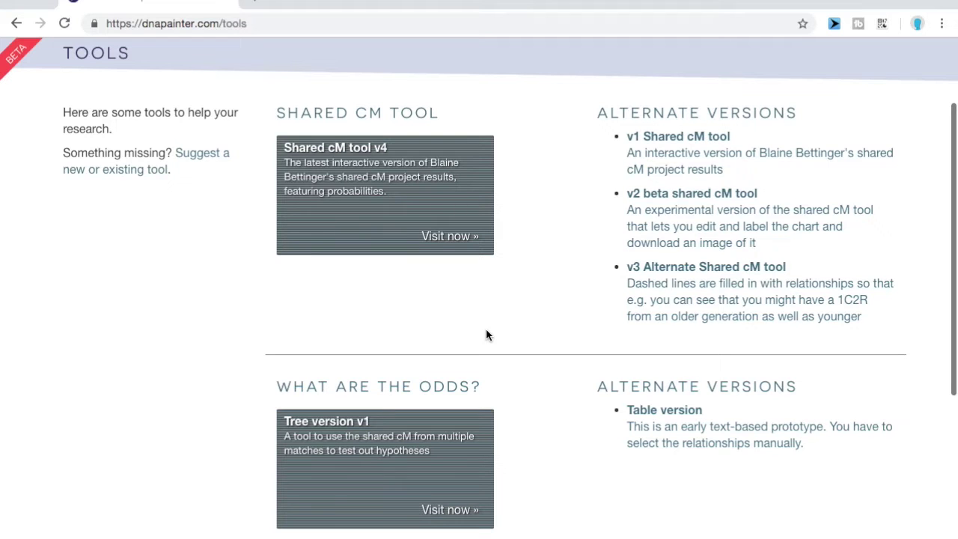
- Open the 'Tree version v1' of What Are The Odds? from the DNA Painter Tools page
{"action": "scroll", "coordinate": [486, 331], "scroll_direction": "up", "scroll_amount": 2}
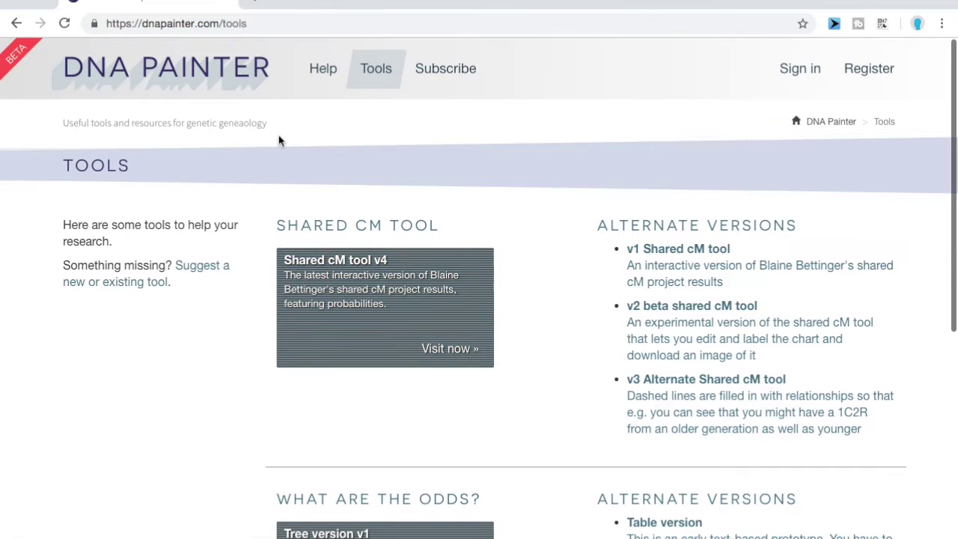
{"action": "left_click", "coordinate": [255, 23]}
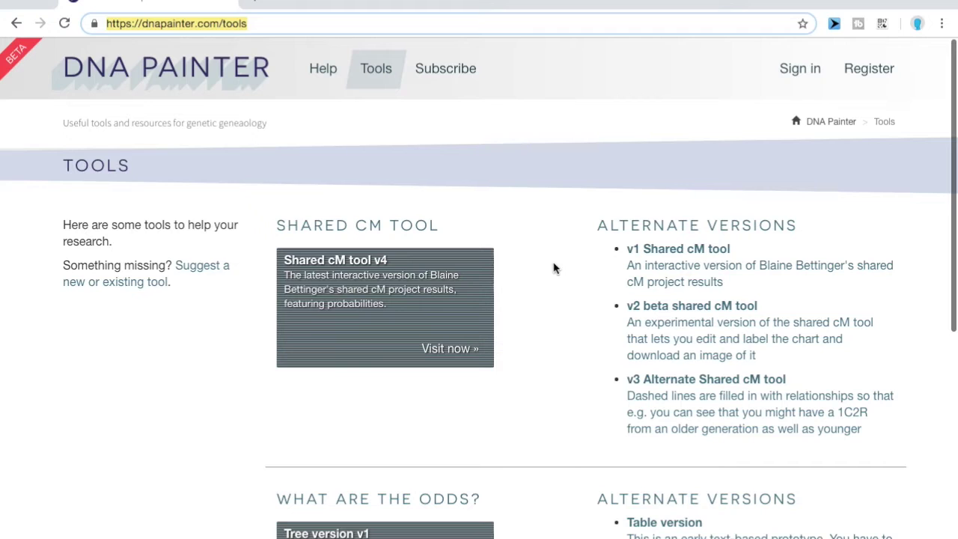
{"action": "scroll", "coordinate": [557, 274], "scroll_direction": "down", "scroll_amount": 2}
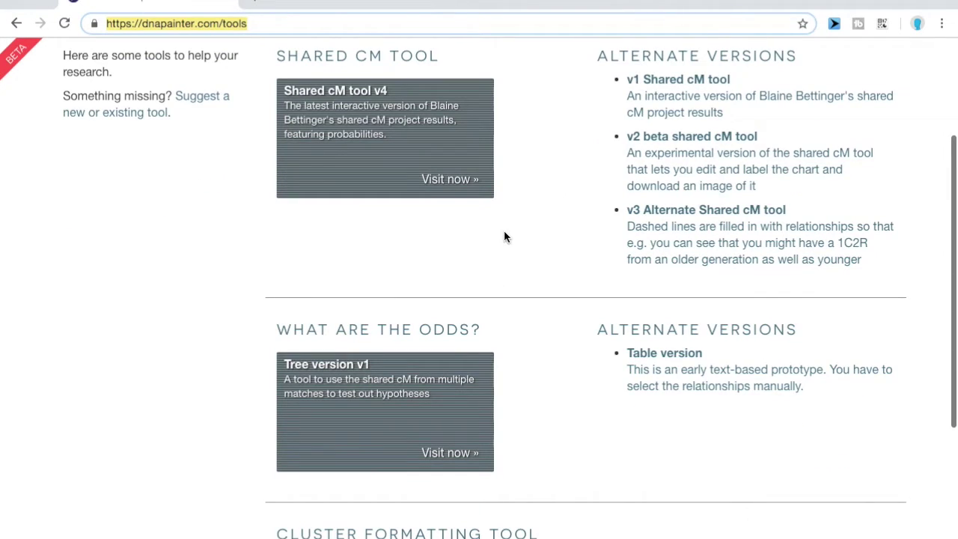
{"action": "left_click", "coordinate": [449, 425]}
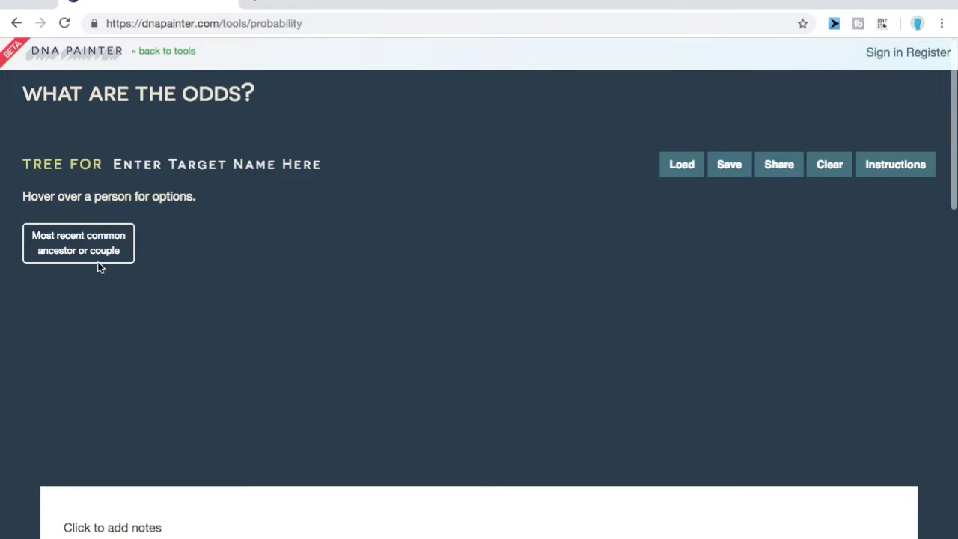
- Rename the most-recent-common-ancestor box to 'MM & ED' and add a first child beneath it
{"action": "mouse_move", "coordinate": [98, 254]}
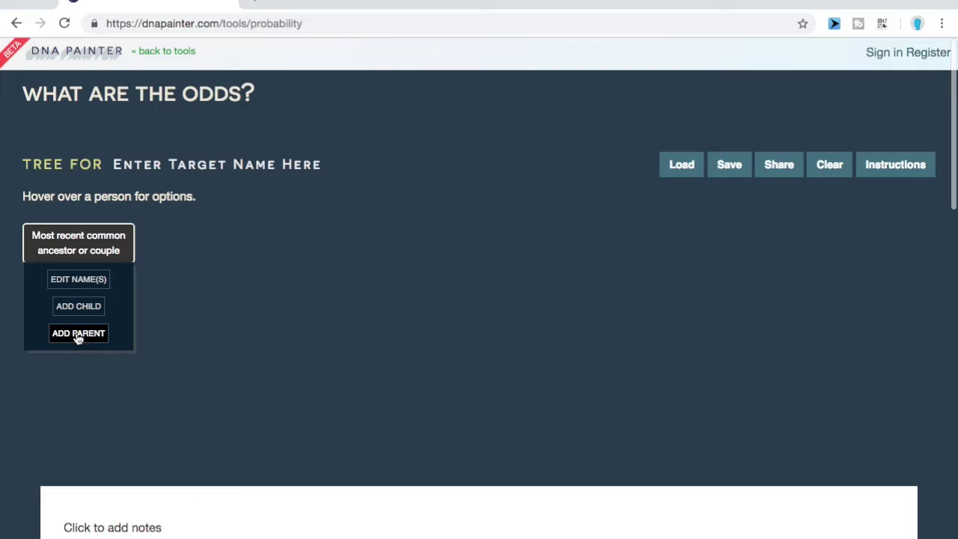
{"action": "left_click", "coordinate": [79, 280]}
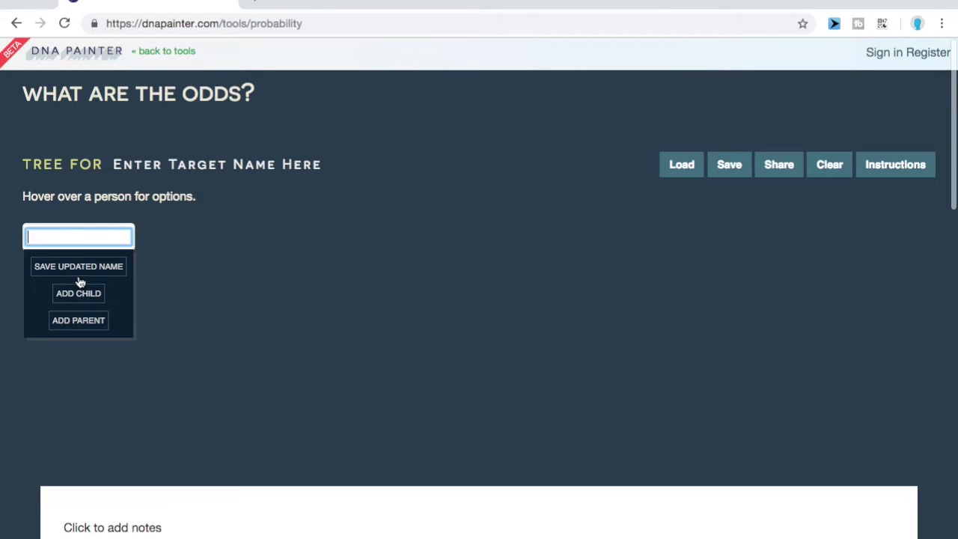
{"action": "type", "text": "MM & ED"}
{"action": "left_click", "coordinate": [69, 272]}
{"action": "left_click", "coordinate": [94, 300]}
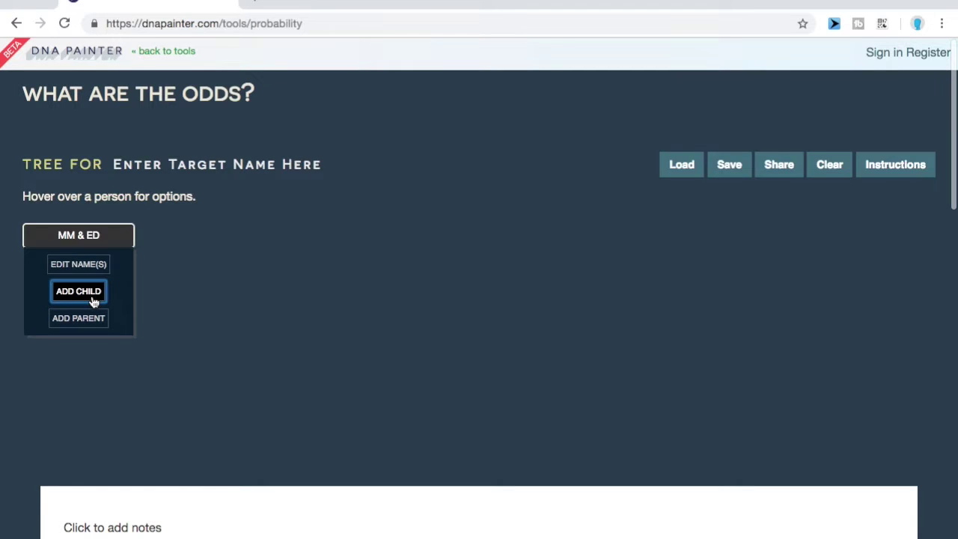
- Name the first child Jane and add a second child named Abraham under MM & ED
{"action": "mouse_move", "coordinate": [248, 246]}
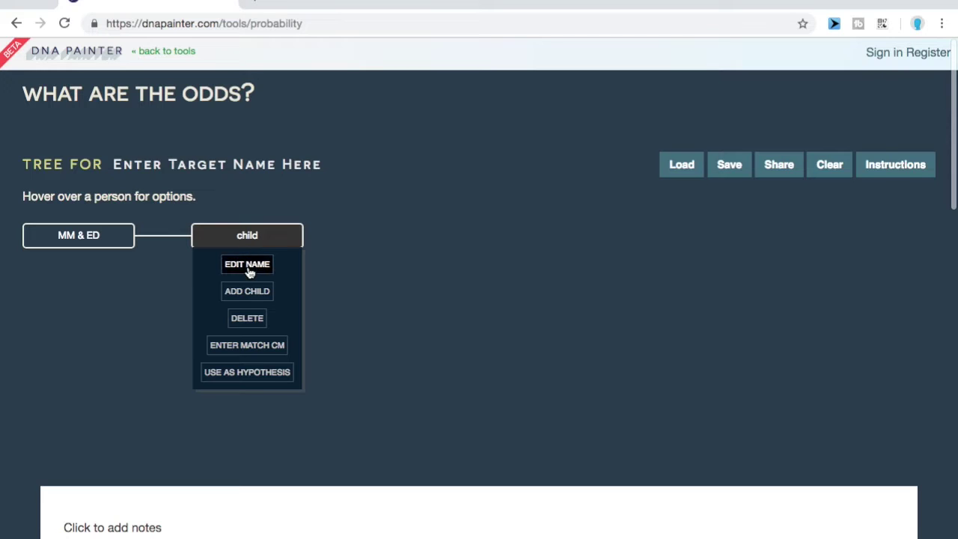
{"action": "left_click", "coordinate": [250, 267]}
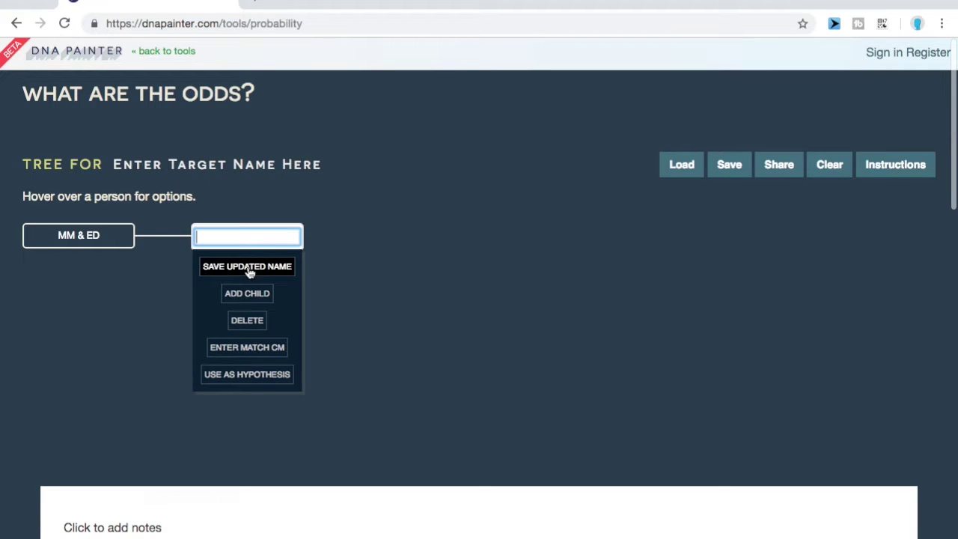
{"action": "type", "text": "Jane"}
{"action": "left_click", "coordinate": [250, 266]}
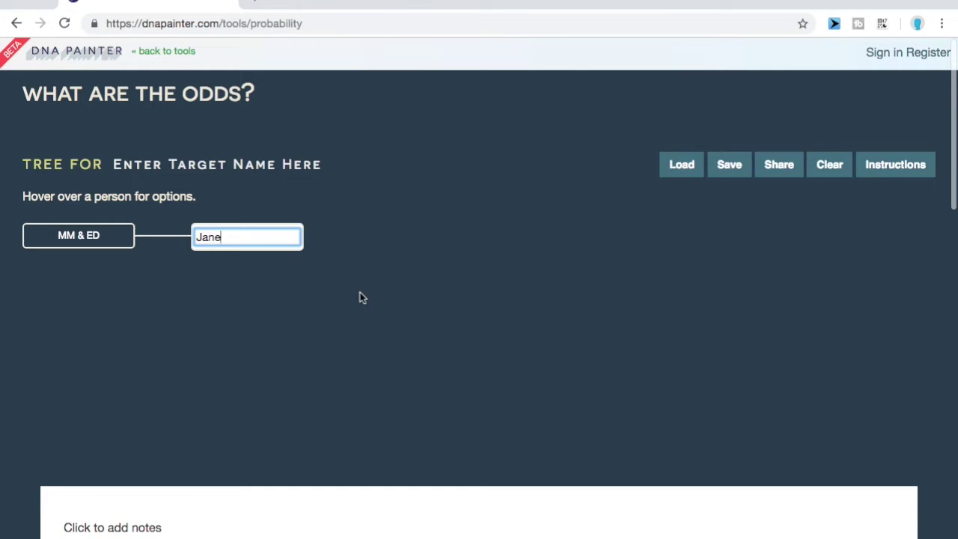
{"action": "mouse_move", "coordinate": [64, 239]}
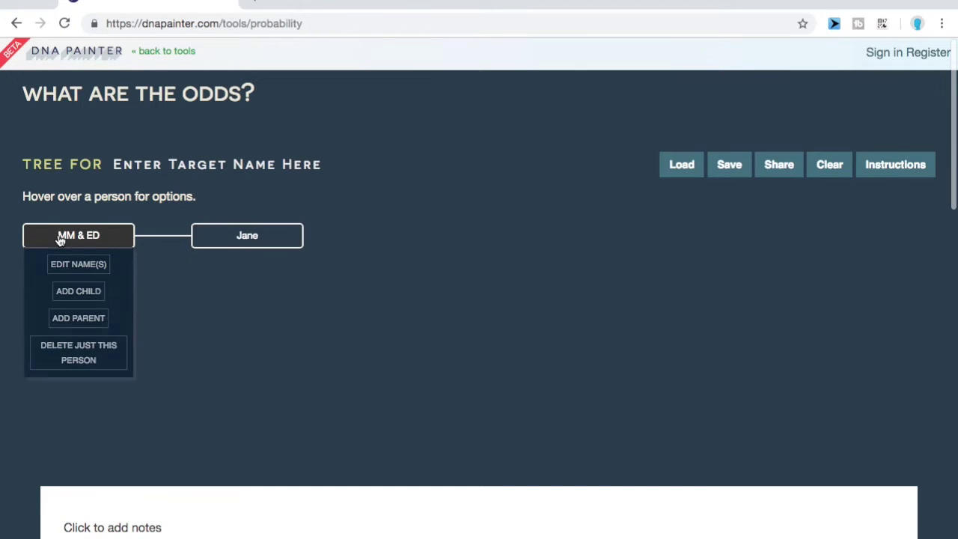
{"action": "left_click", "coordinate": [78, 295]}
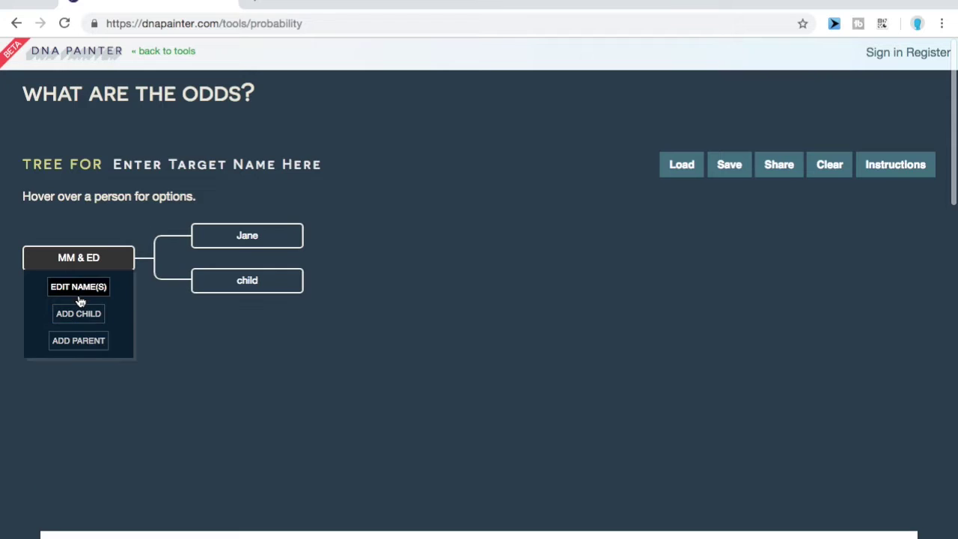
{"action": "mouse_move", "coordinate": [225, 292]}
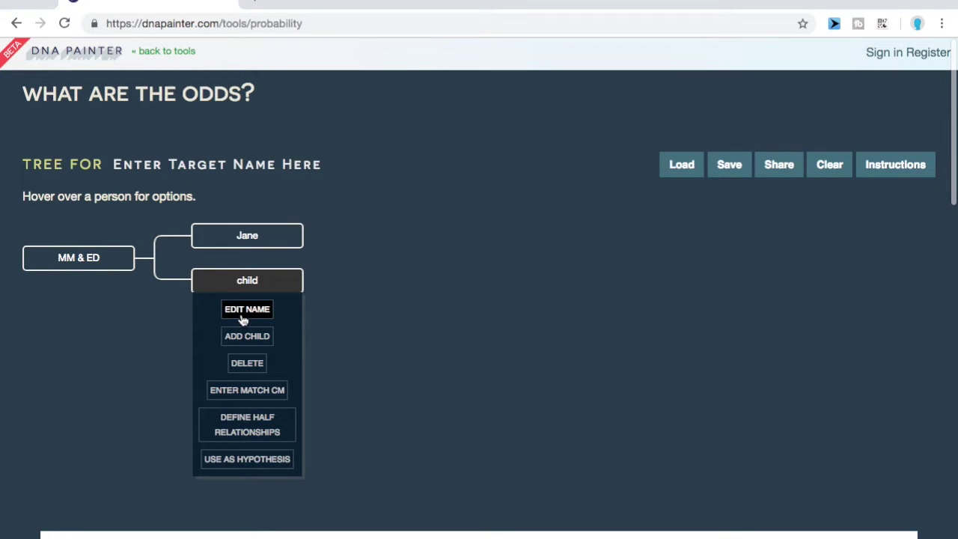
{"action": "left_click", "coordinate": [240, 318]}
{"action": "type", "text": "Abrah"}
{"action": "key", "text": "BackSpace"}
{"action": "key", "text": "BackSpace"}
{"action": "type", "text": "aham"}
{"action": "left_click", "coordinate": [277, 307]}
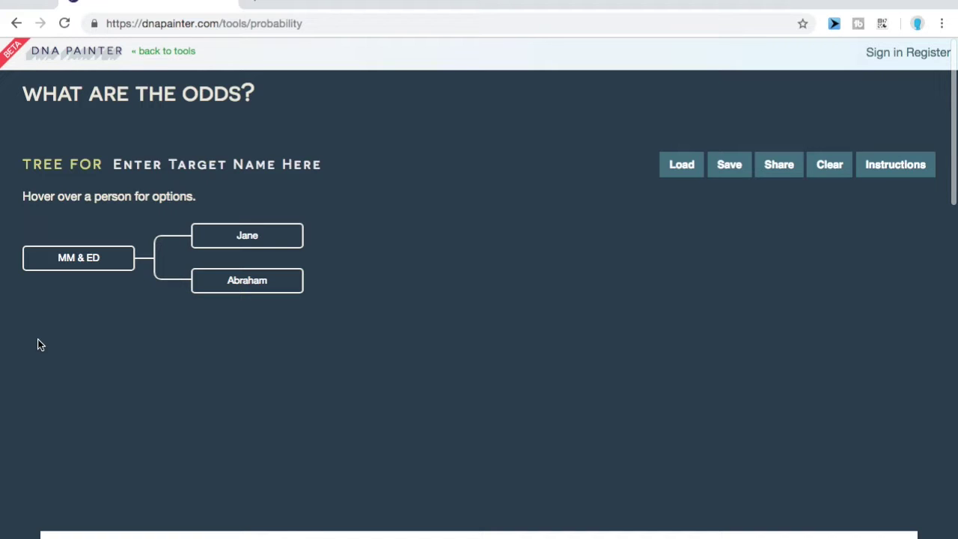
- Add third and fourth children under MM & ED named Sadie and Lewis
{"action": "mouse_move", "coordinate": [75, 255]}
{"action": "left_click", "coordinate": [75, 289]}
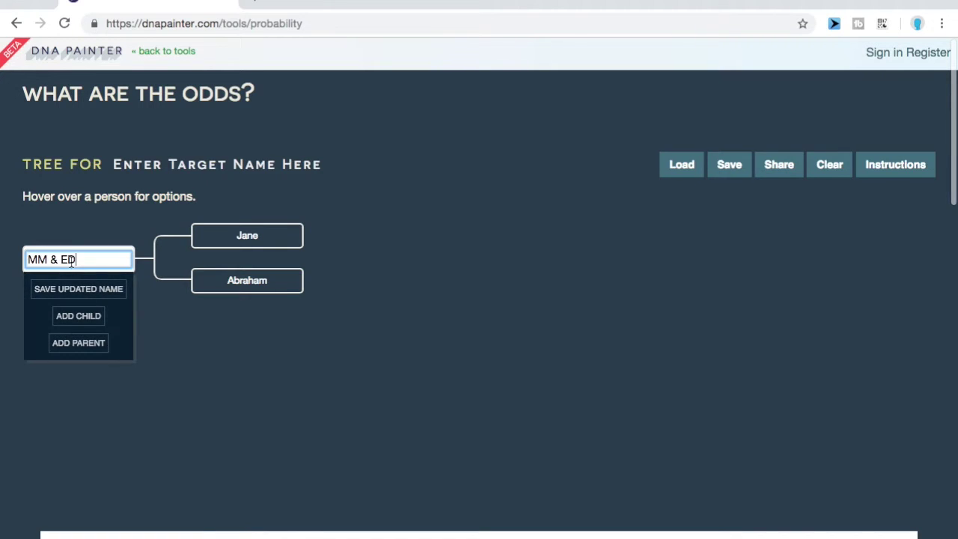
{"action": "left_click", "coordinate": [77, 319]}
{"action": "mouse_move", "coordinate": [246, 327]}
{"action": "left_click", "coordinate": [255, 353]}
{"action": "type", "text": "Sadie"}
{"action": "left_click", "coordinate": [259, 356]}
{"action": "mouse_move", "coordinate": [87, 286]}
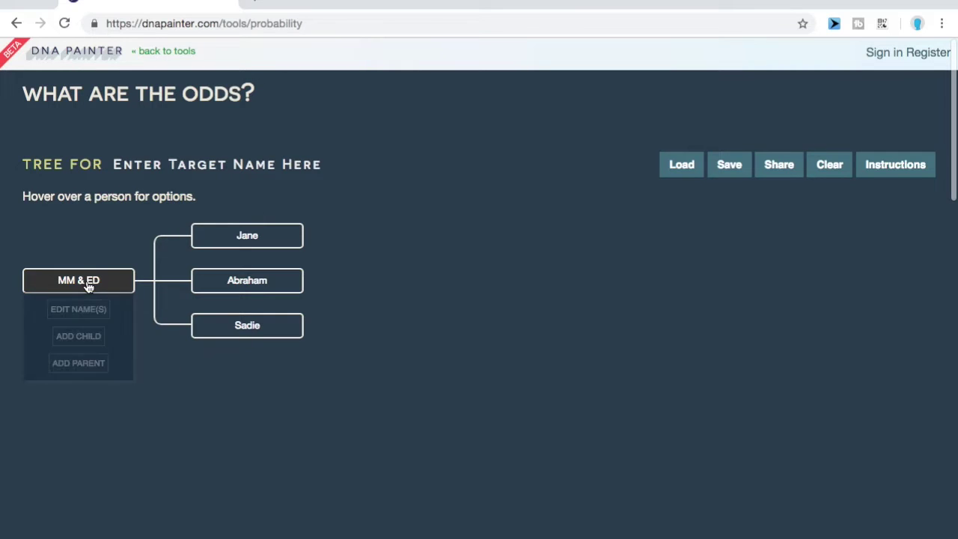
{"action": "left_click", "coordinate": [78, 336]}
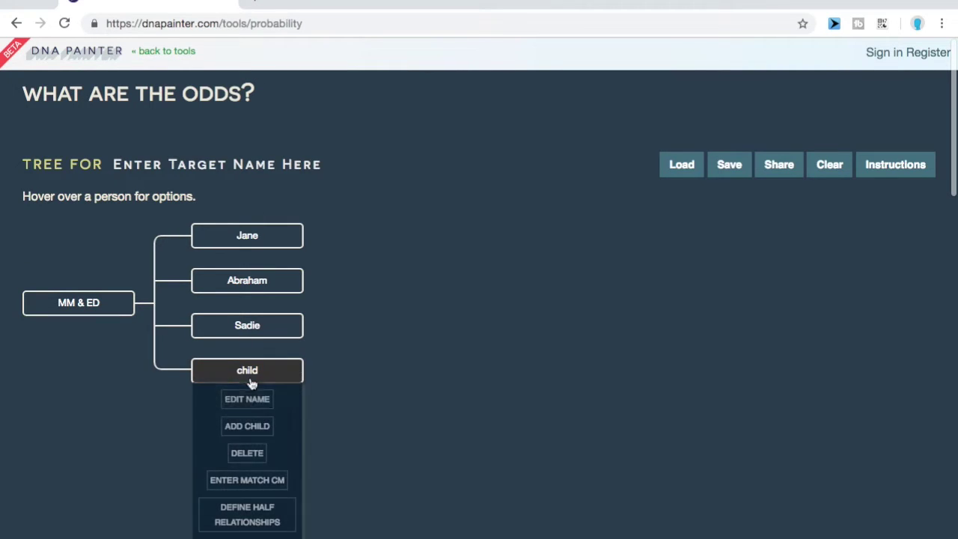
{"action": "left_click", "coordinate": [247, 399]}
{"action": "type", "text": "Lewis"}
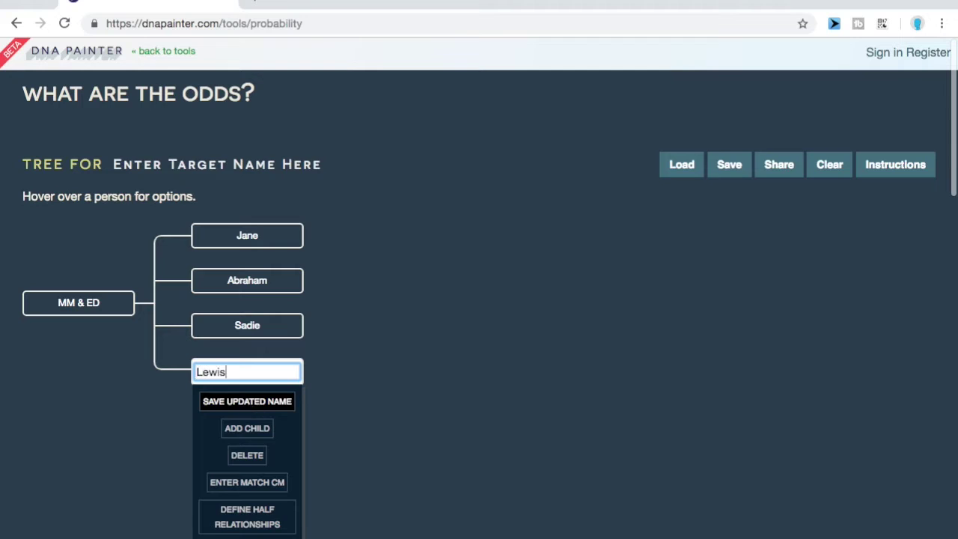
{"action": "key", "text": "Return"}
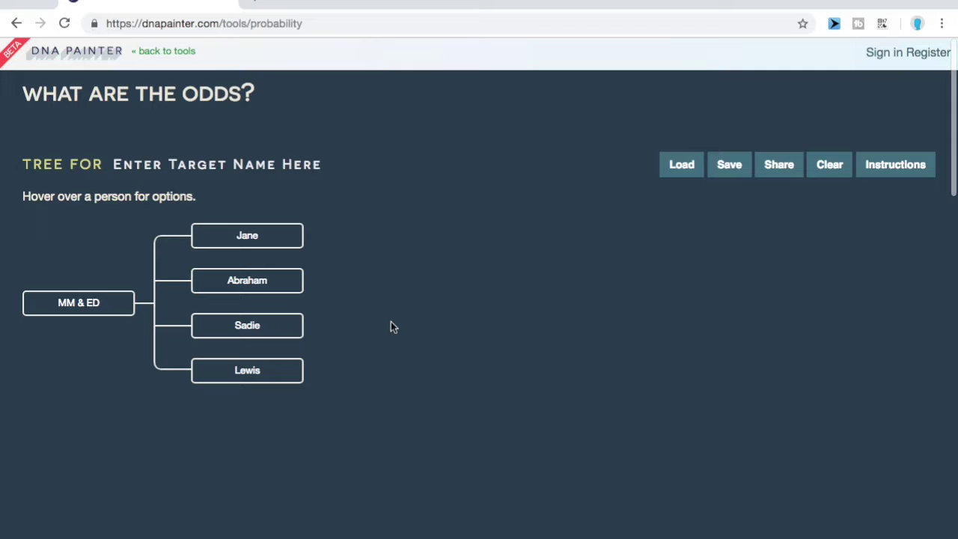
{"action": "mouse_move", "coordinate": [287, 232]}
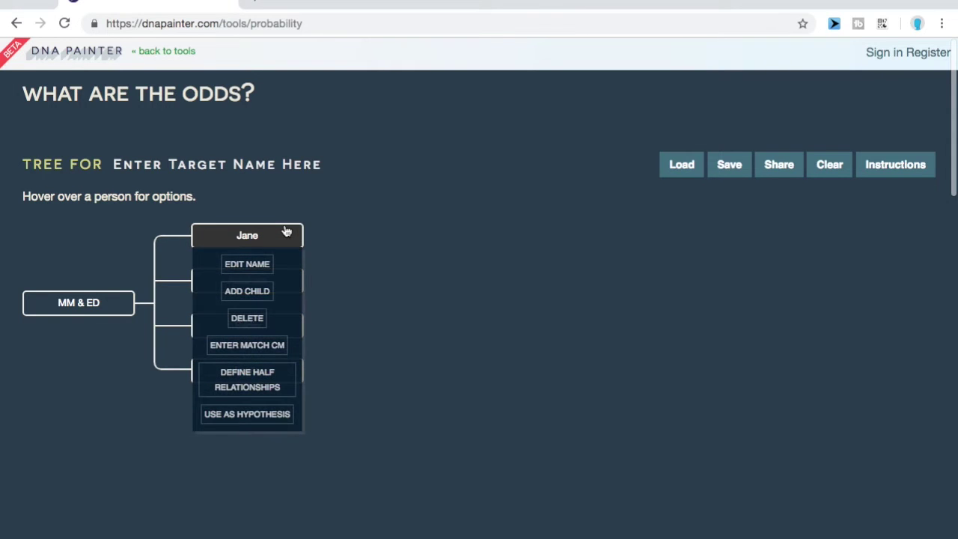
- Add four children under Jane and name the first two MNV and EC
{"action": "left_click", "coordinate": [257, 294]}
{"action": "left_click", "coordinate": [257, 297]}
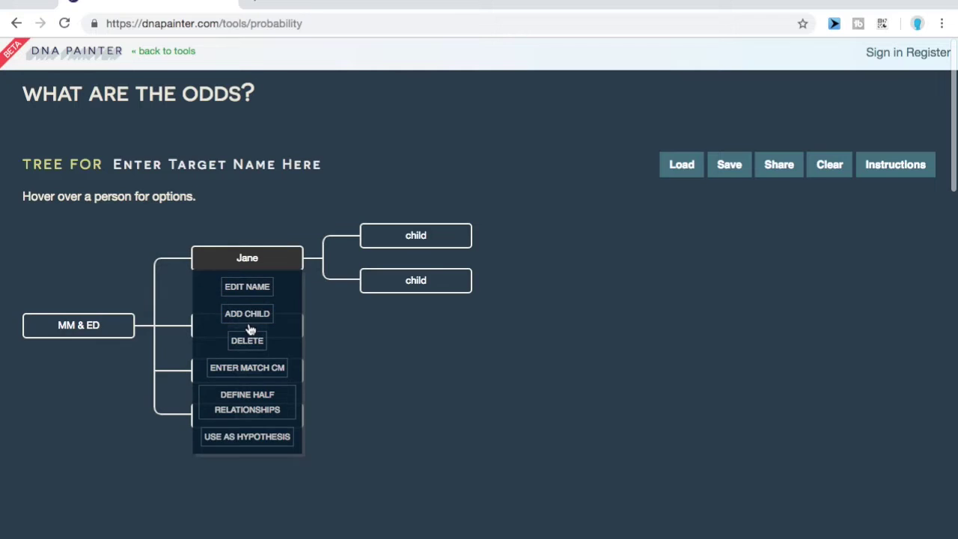
{"action": "left_click", "coordinate": [251, 314]}
{"action": "left_click", "coordinate": [250, 338]}
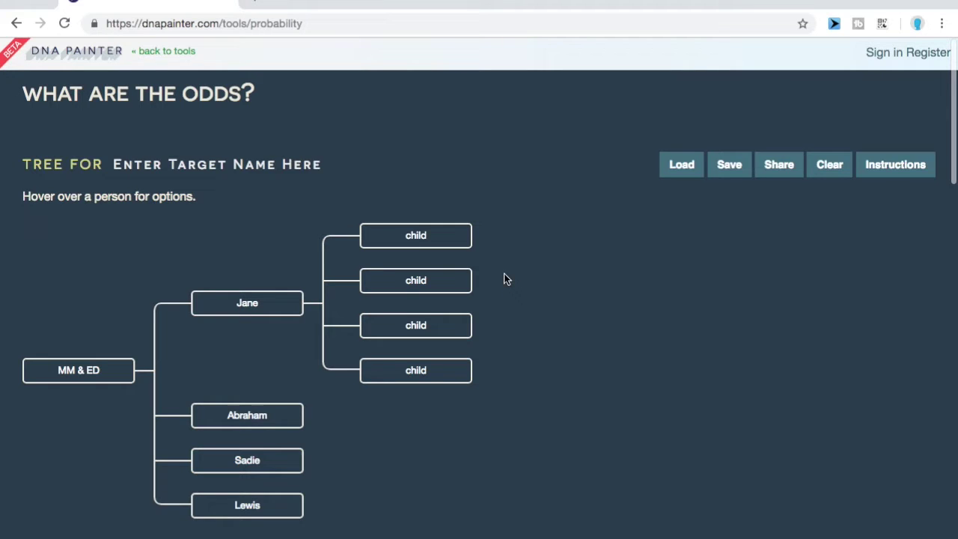
{"action": "mouse_move", "coordinate": [406, 248]}
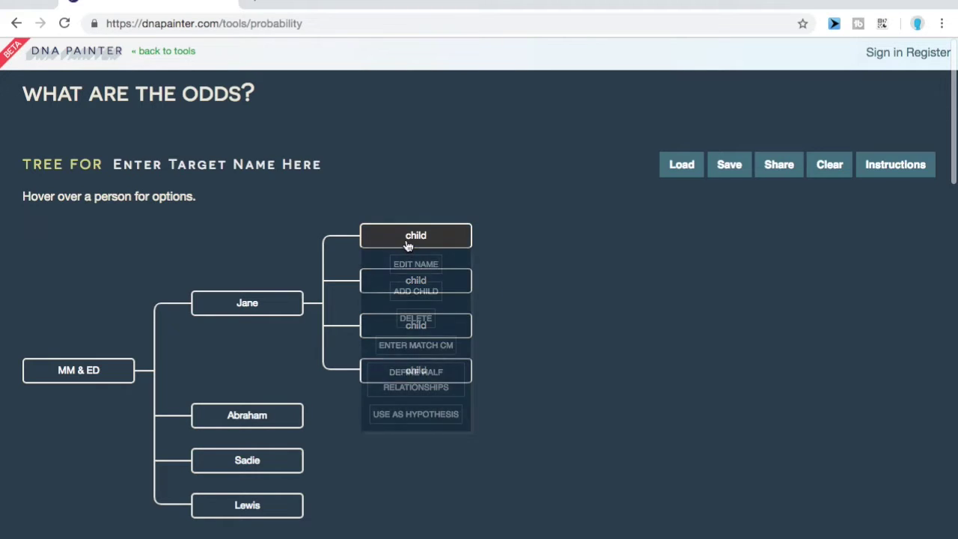
{"action": "left_click", "coordinate": [413, 266]}
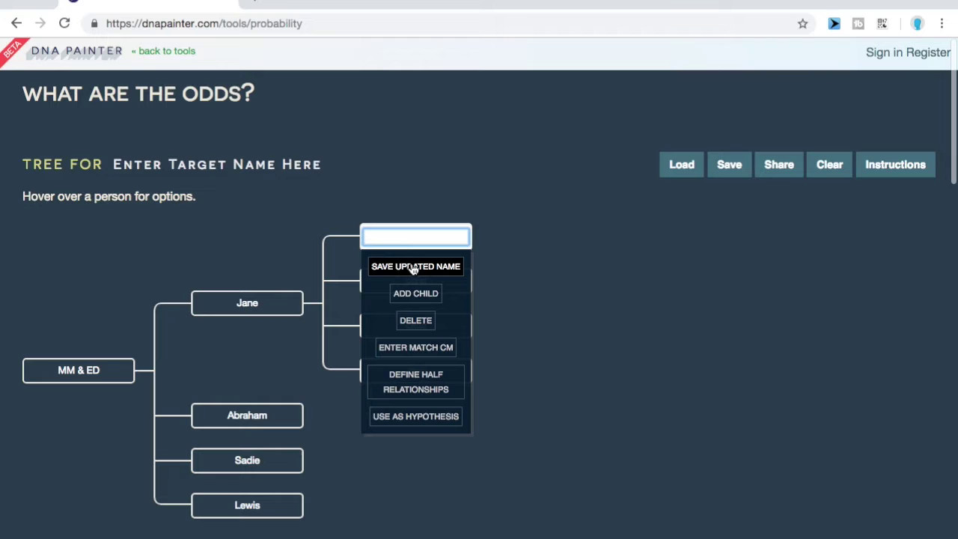
{"action": "type", "text": "MNV"}
{"action": "key", "text": "Return"}
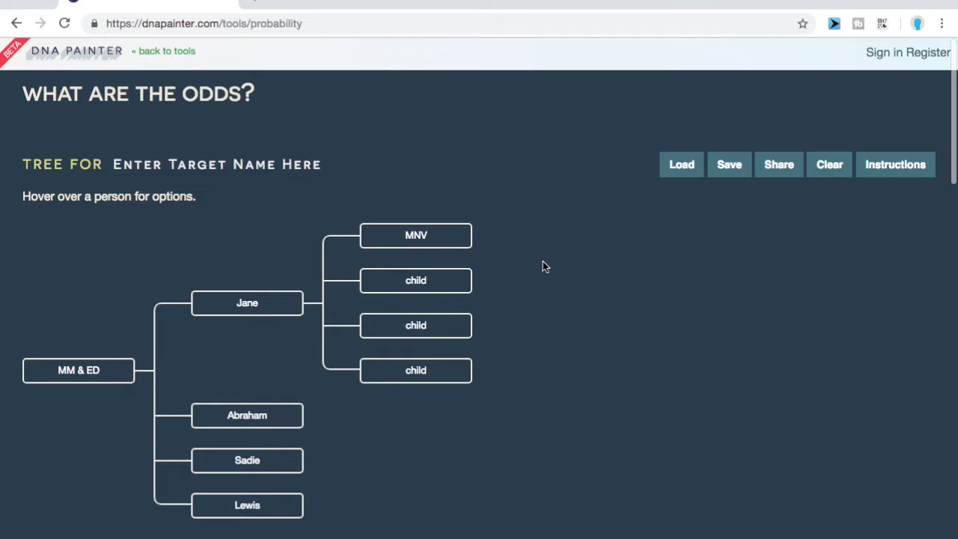
{"action": "left_click", "coordinate": [428, 285]}
{"action": "type", "text": "EC"}
{"action": "key", "text": "Return"}
- Rename Jane's two remaining placeholder children to SS and RC
{"action": "mouse_move", "coordinate": [434, 331]}
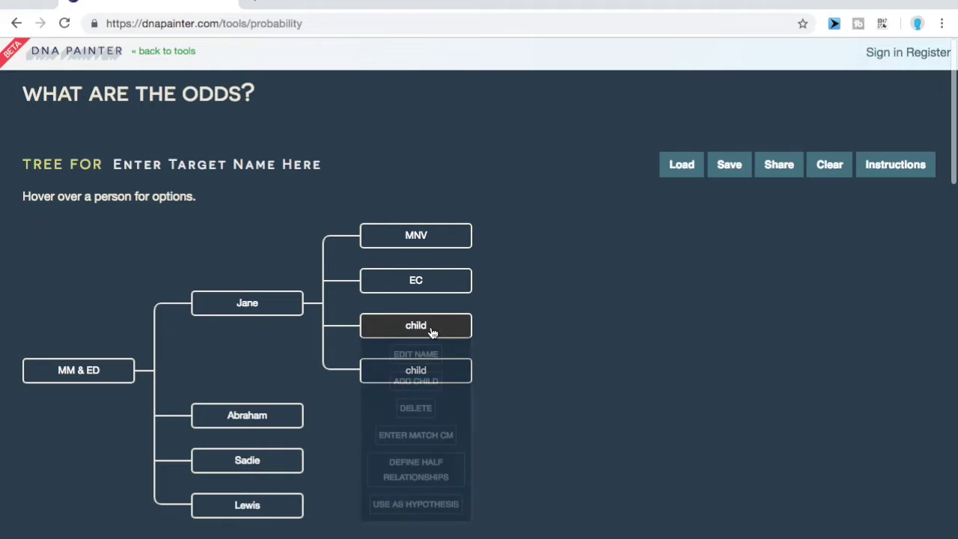
{"action": "left_click", "coordinate": [432, 332]}
{"action": "type", "text": "SS"}
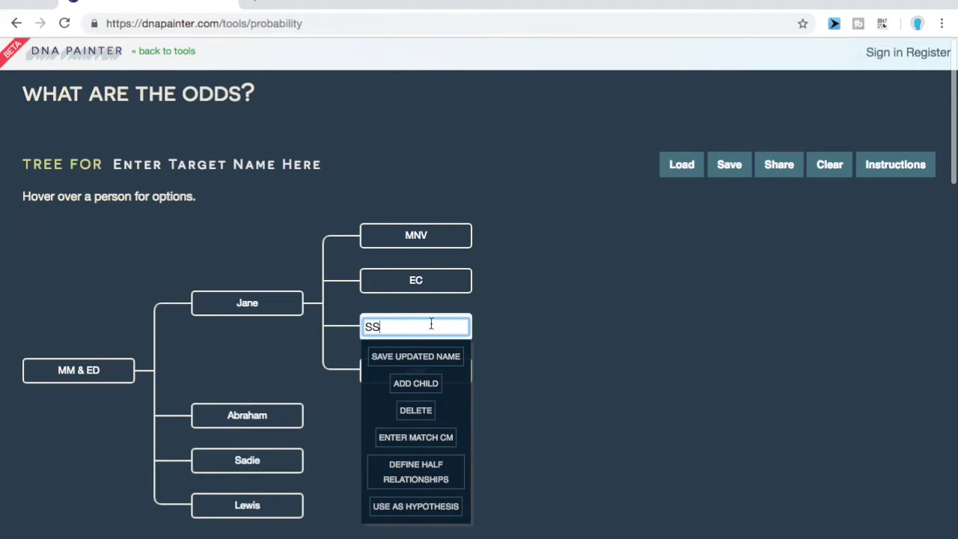
{"action": "key", "text": "Return"}
{"action": "left_click", "coordinate": [440, 372]}
{"action": "type", "text": "RC"}
{"action": "key", "text": "Return"}
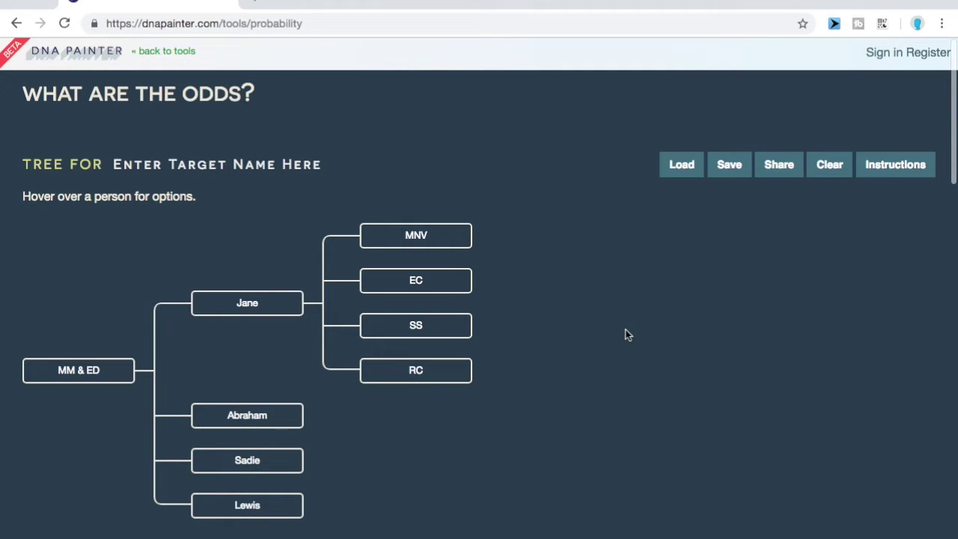
{"action": "mouse_move", "coordinate": [434, 236]}
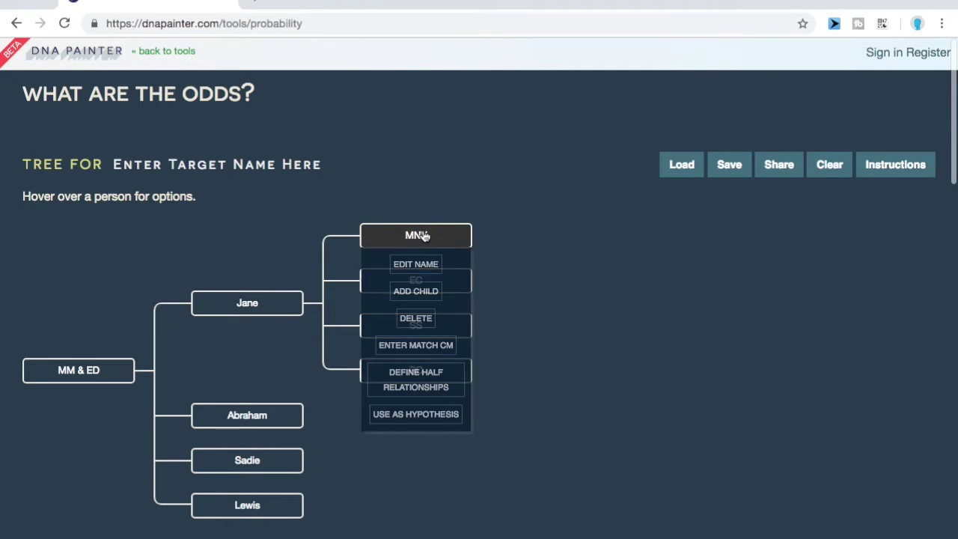
- Add child MNV2 under MNV, then child SR under MNV2
{"action": "left_click", "coordinate": [421, 292]}
{"action": "mouse_move", "coordinate": [595, 238]}
{"action": "left_click", "coordinate": [584, 264]}
{"action": "type", "text": "MNV"}
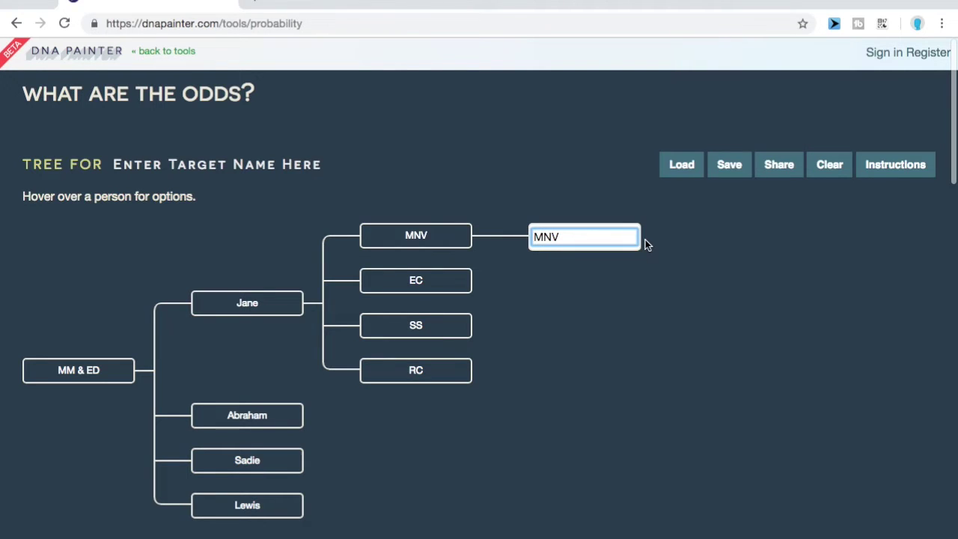
{"action": "type", "text": "2"}
{"action": "key", "text": "Return"}
{"action": "mouse_move", "coordinate": [609, 247]}
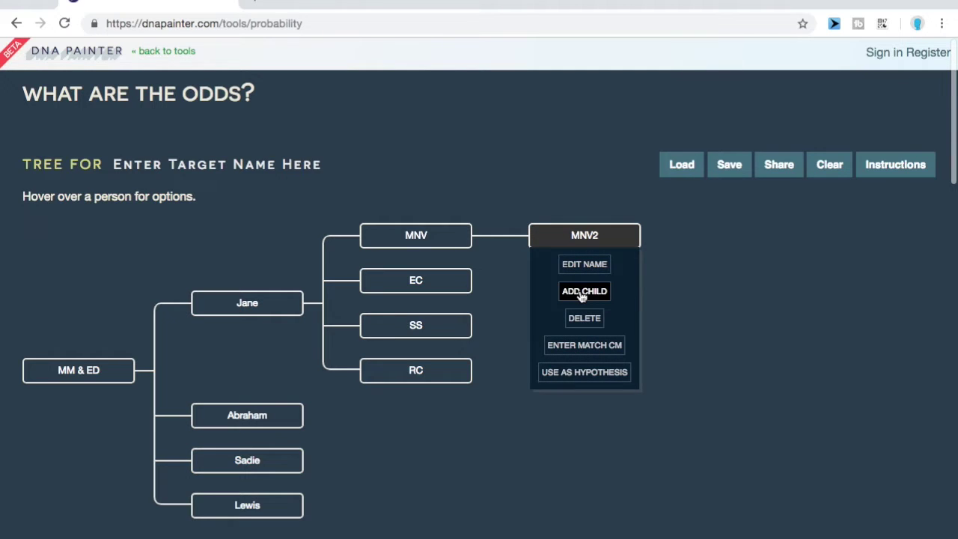
{"action": "left_click", "coordinate": [582, 294]}
{"action": "mouse_move", "coordinate": [766, 235]}
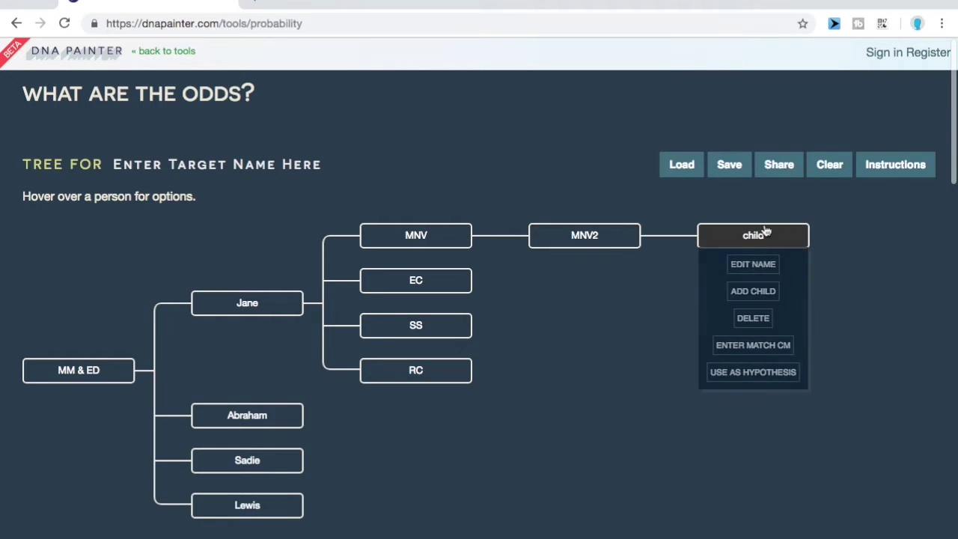
{"action": "left_click", "coordinate": [758, 267]}
{"action": "type", "text": "SR"}
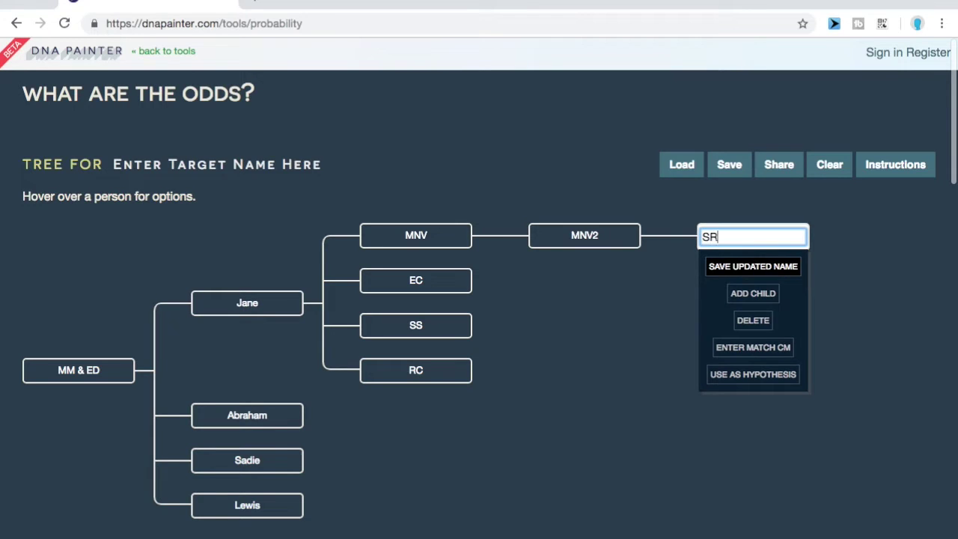
{"action": "key", "text": "Return"}
- Enter 93 cM as SR's shared match and save it
{"action": "mouse_move", "coordinate": [748, 244]}
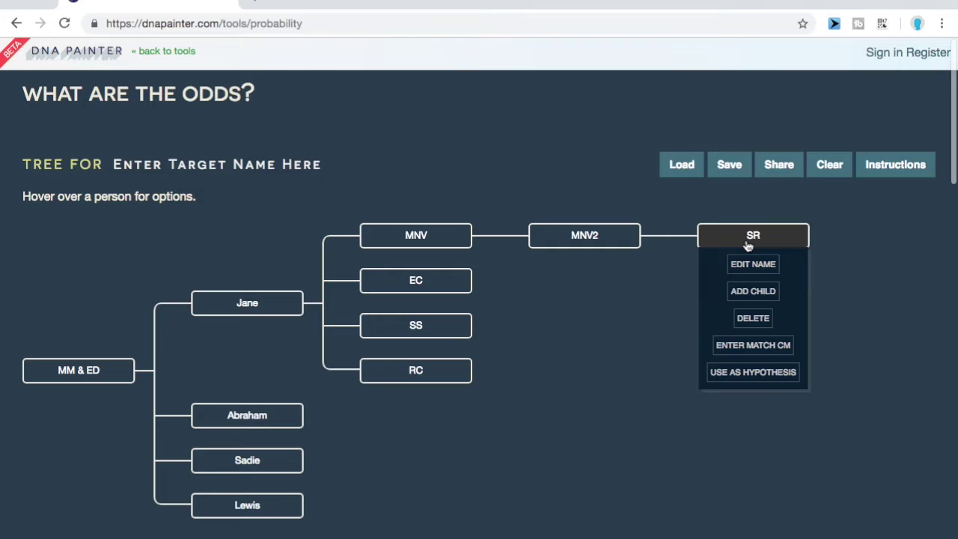
{"action": "left_click", "coordinate": [752, 354]}
{"action": "type", "text": "93"}
{"action": "left_click", "coordinate": [797, 298]}
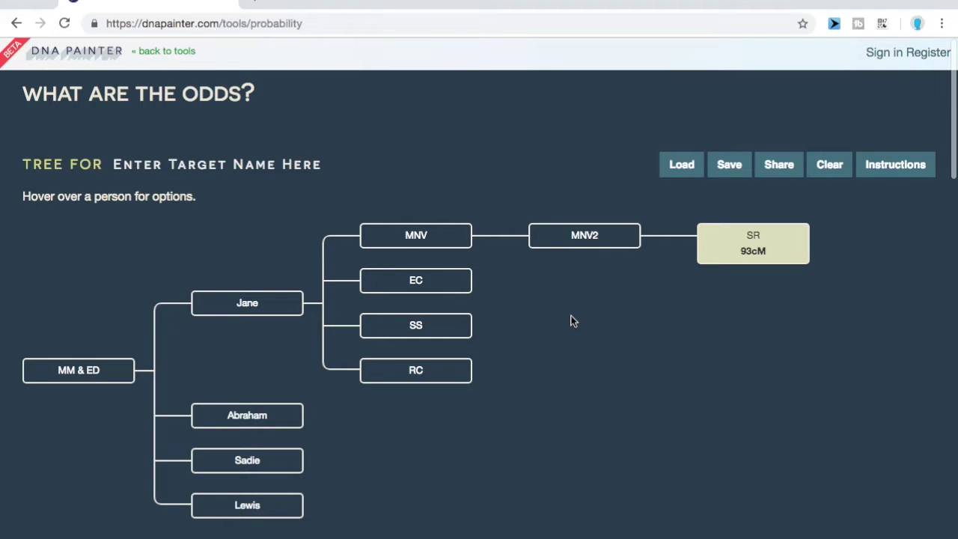
{"action": "mouse_move", "coordinate": [431, 283]}
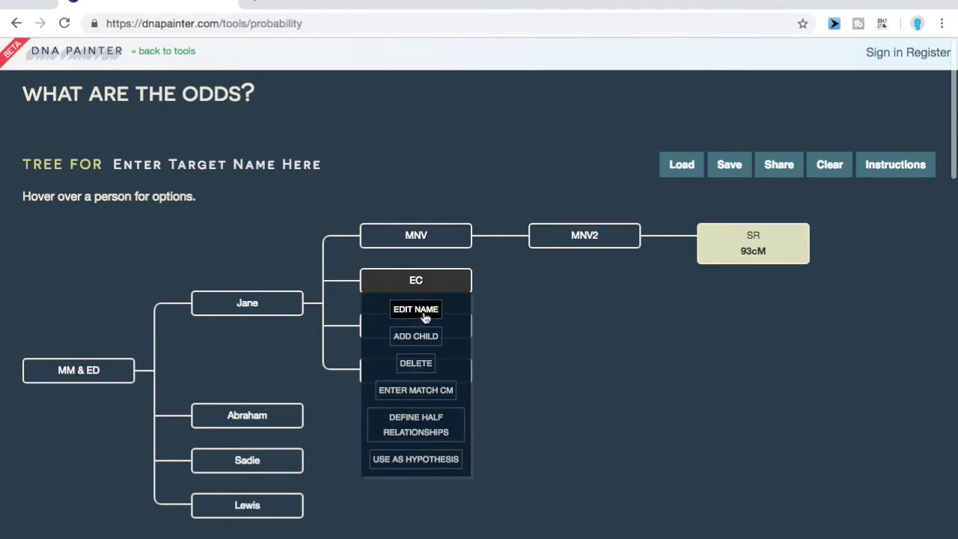
- Add two children under EC named MC and JC
{"action": "left_click", "coordinate": [419, 337]}
{"action": "left_click", "coordinate": [420, 337]}
{"action": "mouse_move", "coordinate": [599, 288]}
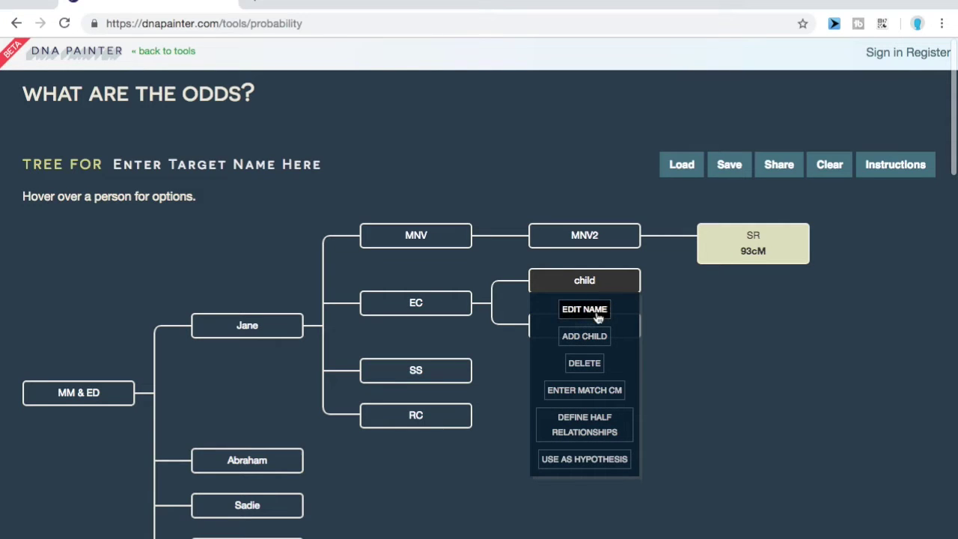
{"action": "left_click", "coordinate": [579, 287]}
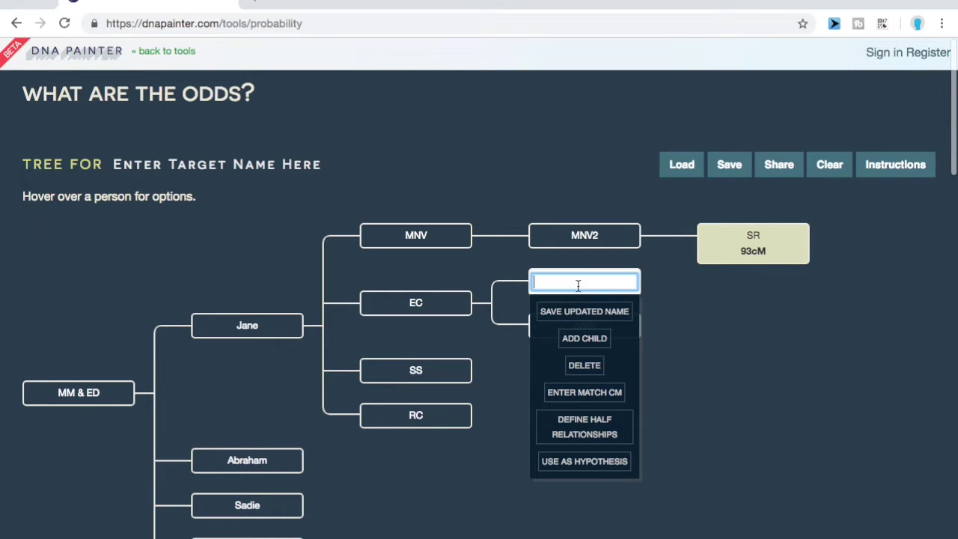
{"action": "type", "text": "MC"}
{"action": "key", "text": "Return"}
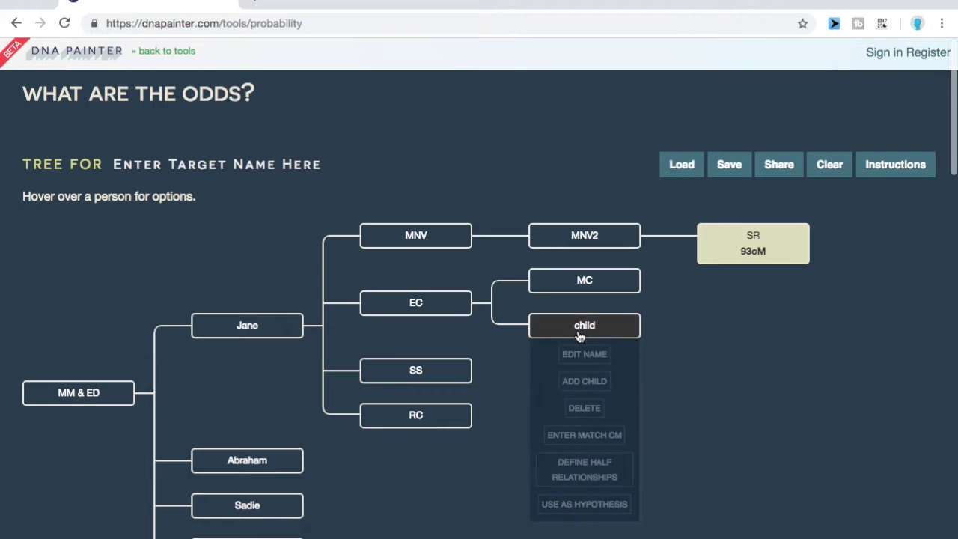
{"action": "left_click", "coordinate": [589, 338]}
{"action": "type", "text": "JC"}
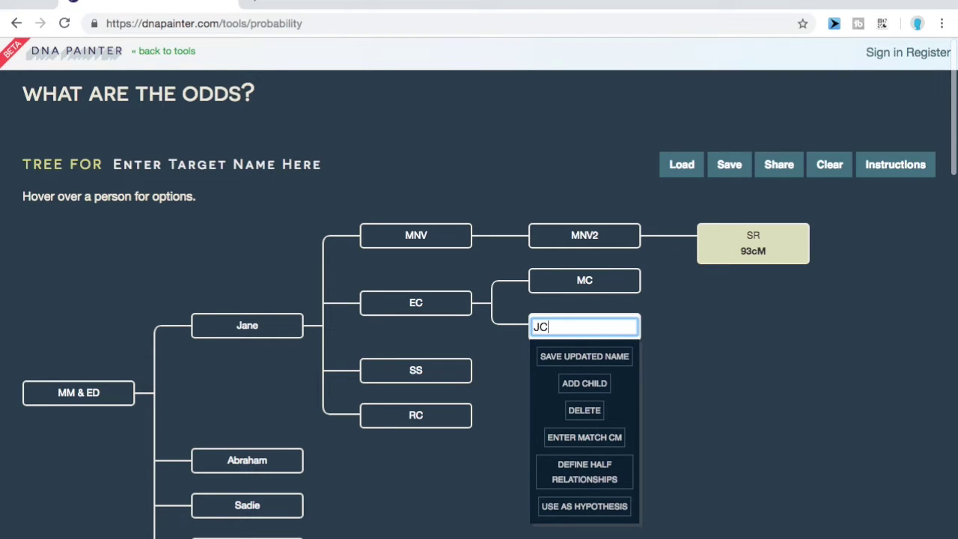
{"action": "key", "text": "Return"}
- Add child MCP under MC with a 114 cM shared match
{"action": "mouse_move", "coordinate": [599, 282]}
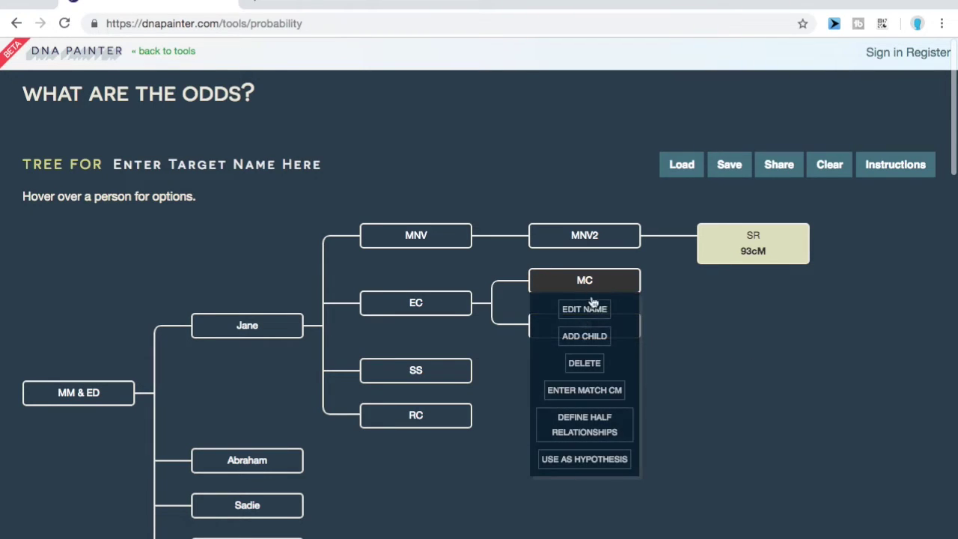
{"action": "left_click", "coordinate": [589, 337]}
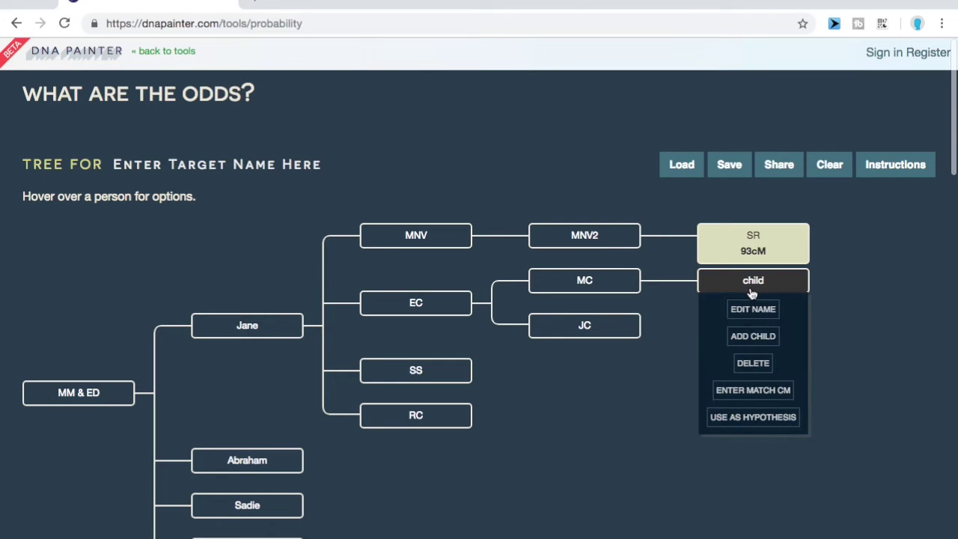
{"action": "left_click", "coordinate": [751, 283]}
{"action": "type", "text": "MCP"}
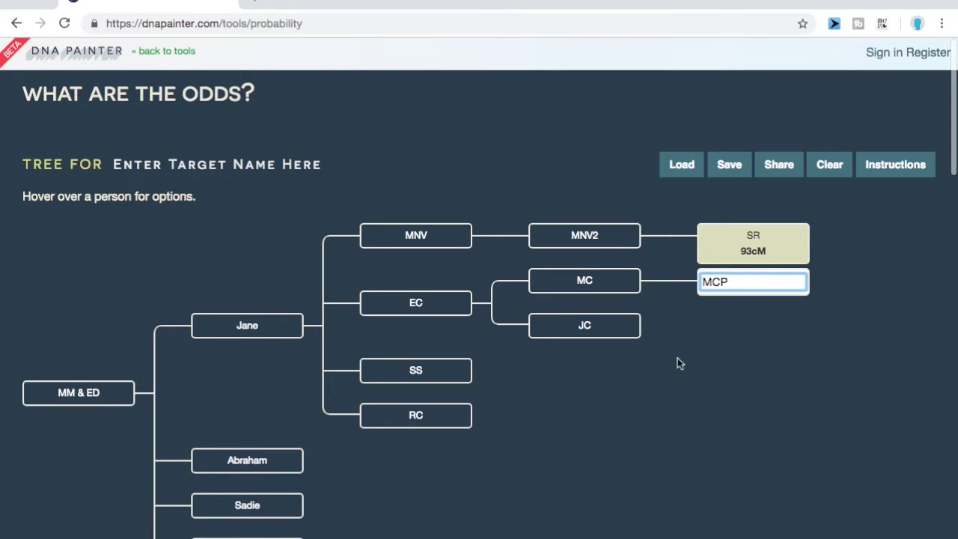
{"action": "key", "text": "Return"}
{"action": "mouse_move", "coordinate": [756, 278]}
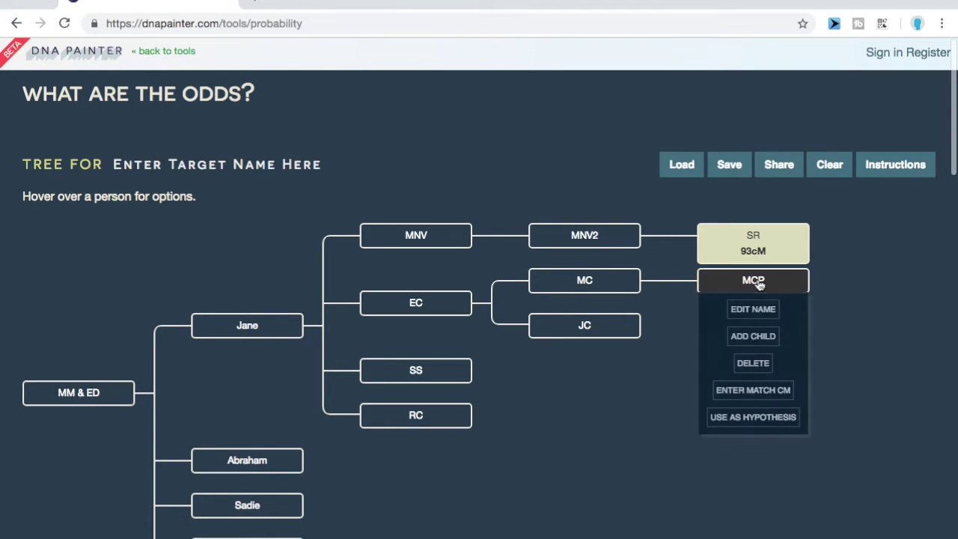
{"action": "left_click", "coordinate": [761, 396]}
{"action": "type", "text": "114"}
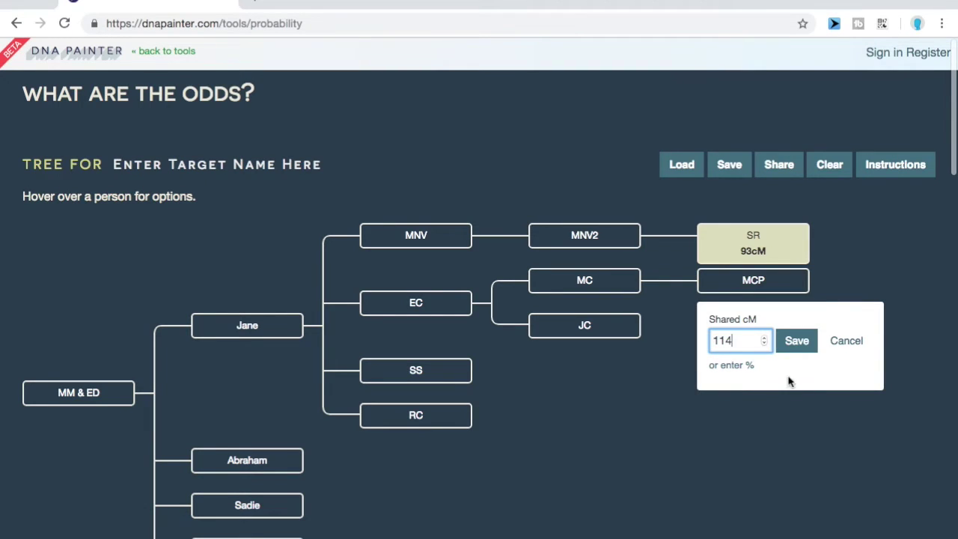
{"action": "left_click", "coordinate": [799, 343]}
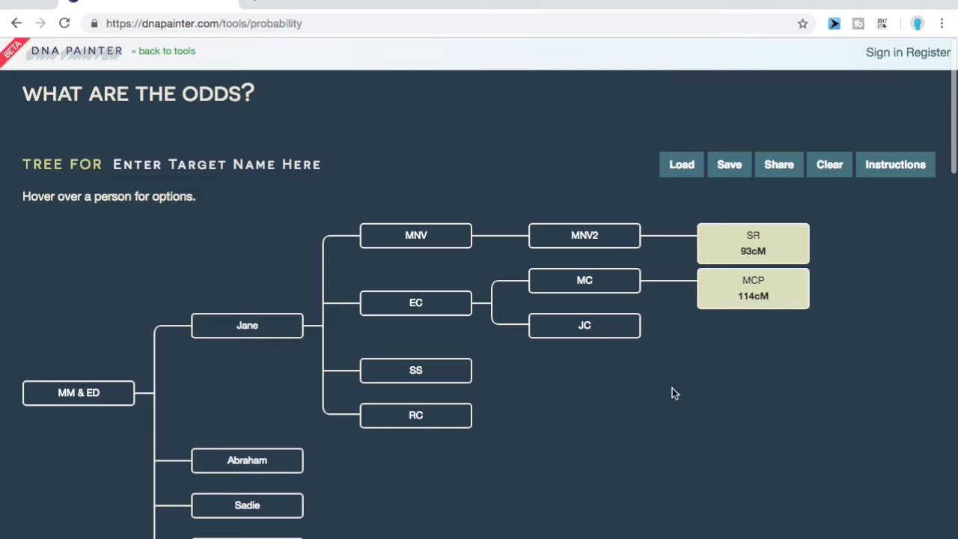
- Add a child JC under JC with a 112 cM shared match
{"action": "mouse_move", "coordinate": [594, 327]}
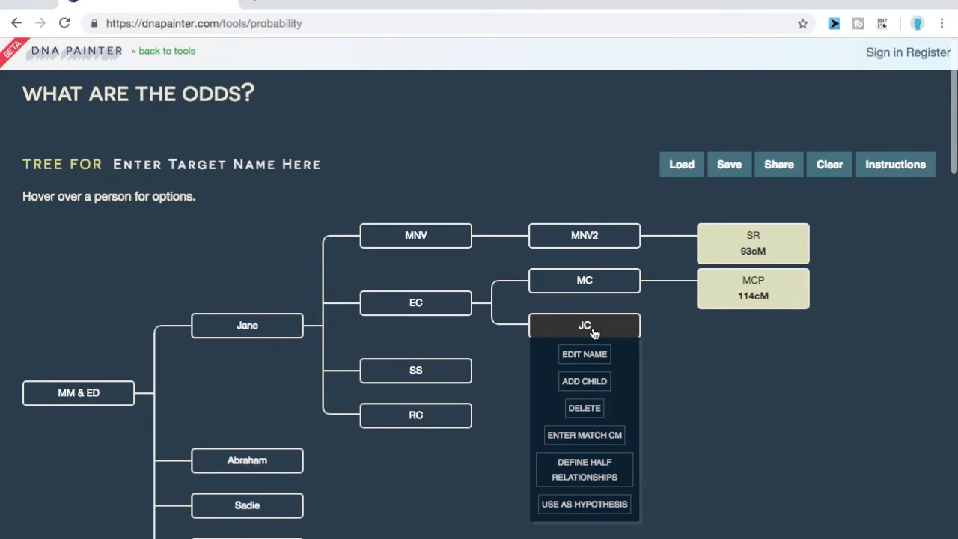
{"action": "left_click", "coordinate": [593, 383]}
{"action": "mouse_move", "coordinate": [738, 337]}
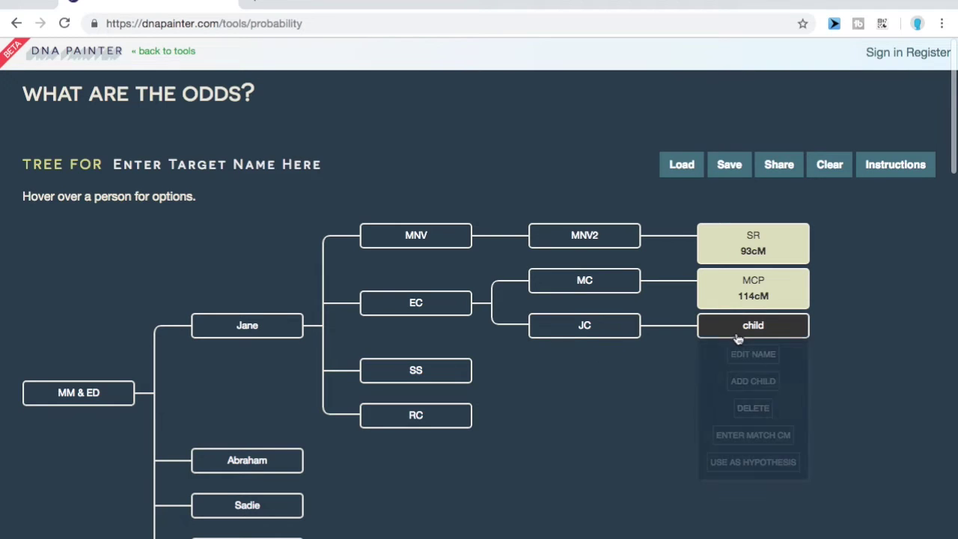
{"action": "left_click", "coordinate": [738, 330]}
{"action": "type", "text": "JC"}
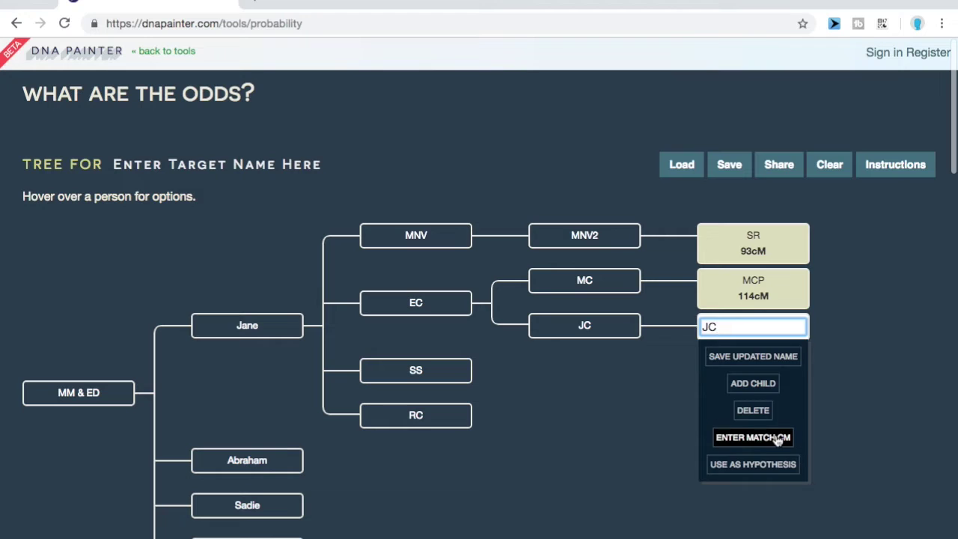
{"action": "left_click", "coordinate": [777, 437]}
{"action": "type", "text": "112"}
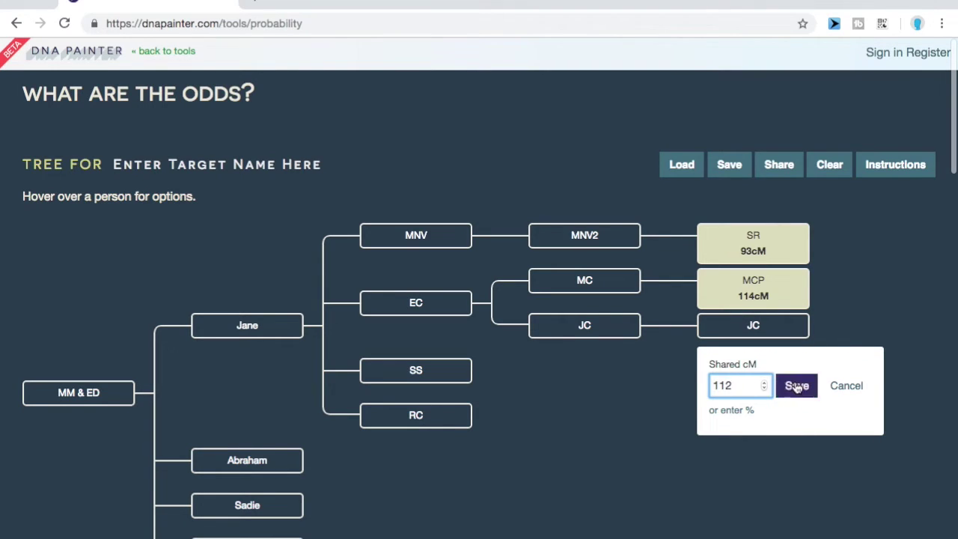
{"action": "left_click", "coordinate": [796, 386]}
- Add a child named LB under SS and record 115 cM as its match
{"action": "scroll", "coordinate": [598, 433], "scroll_direction": "down", "scroll_amount": 2}
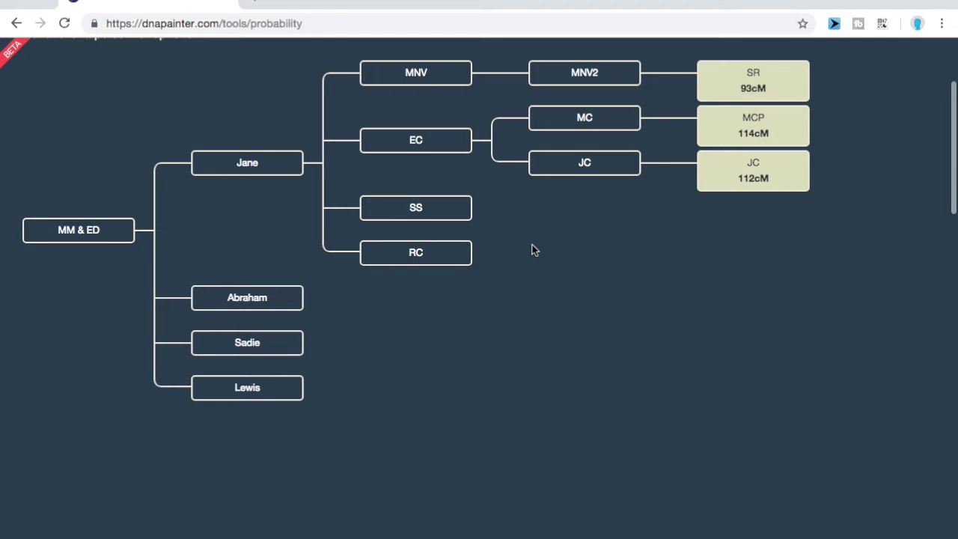
{"action": "left_click", "coordinate": [416, 212]}
{"action": "left_click", "coordinate": [423, 262]}
{"action": "type", "text": "AS"}
{"action": "left_click", "coordinate": [584, 265]}
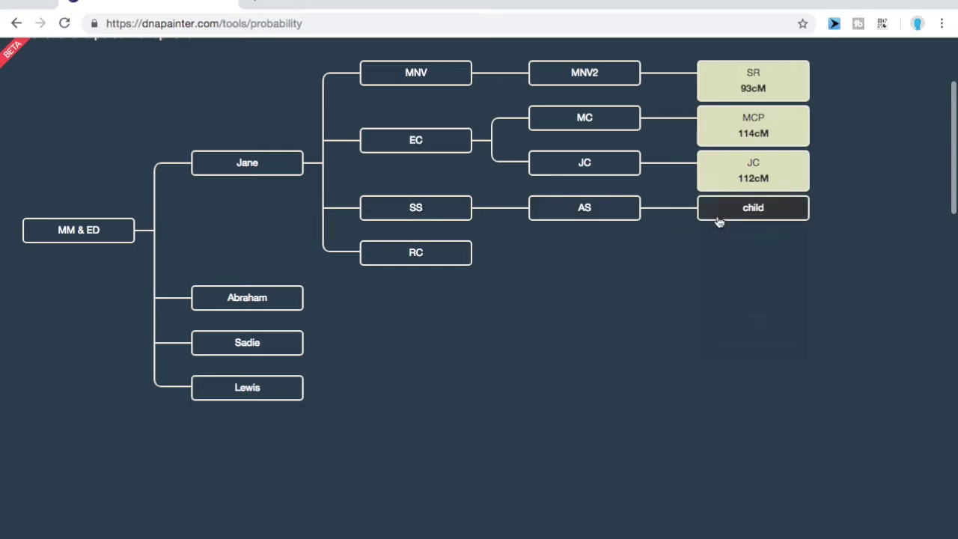
{"action": "type", "text": "LB"}
{"action": "left_click", "coordinate": [763, 324]}
{"action": "type", "text": "115"}
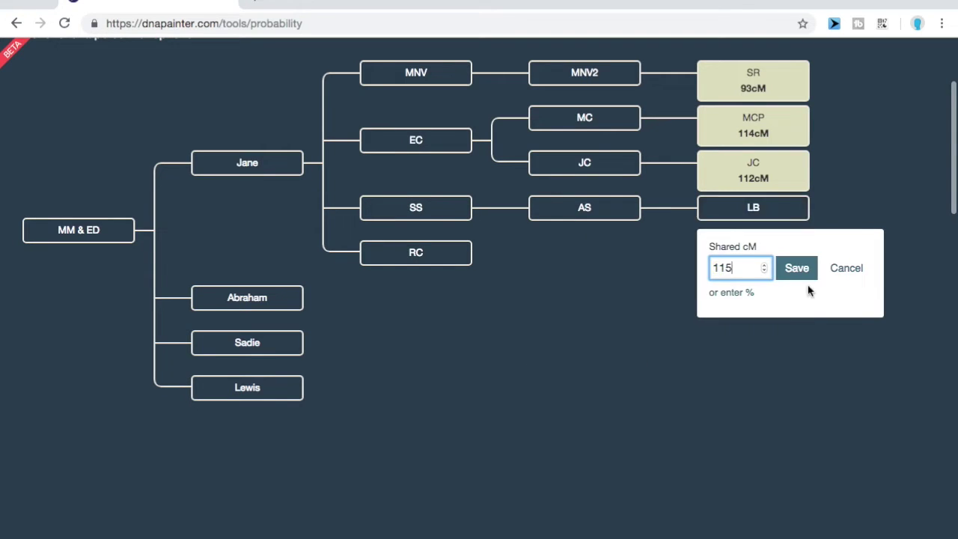
{"action": "left_click", "coordinate": [795, 267]}
- Extend RC's line with ACR, RS and DS, recording 147 cM for DS
{"action": "left_click", "coordinate": [415, 252]}
{"action": "left_click", "coordinate": [416, 306]}
{"action": "left_click", "coordinate": [584, 309]}
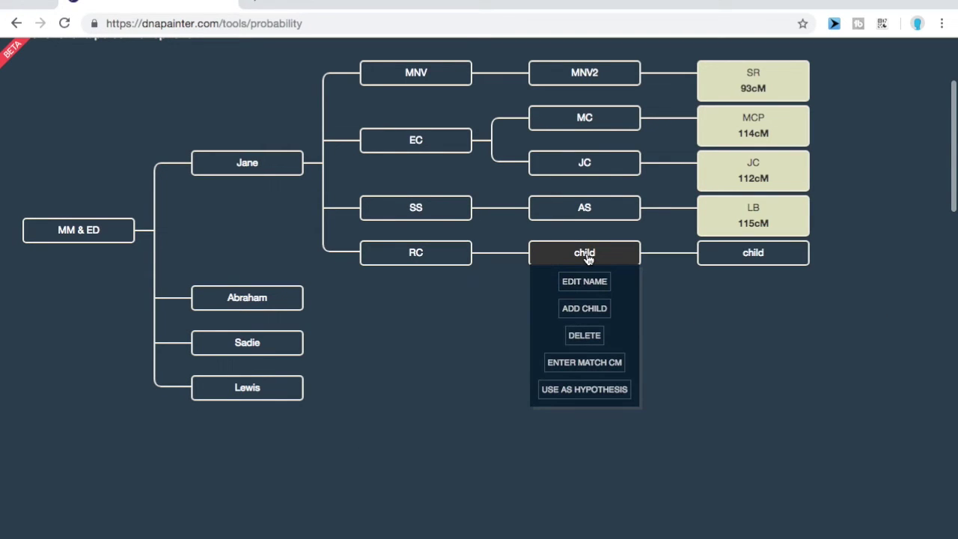
{"action": "left_click", "coordinate": [584, 280]}
{"action": "type", "text": "ACR"}
{"action": "key", "text": "Return"}
{"action": "type", "text": "RS"}
{"action": "left_click", "coordinate": [715, 283]}
{"action": "type", "text": "DS"}
{"action": "key", "text": "Return"}
{"action": "left_click", "coordinate": [905, 364]}
{"action": "type", "text": "147"}
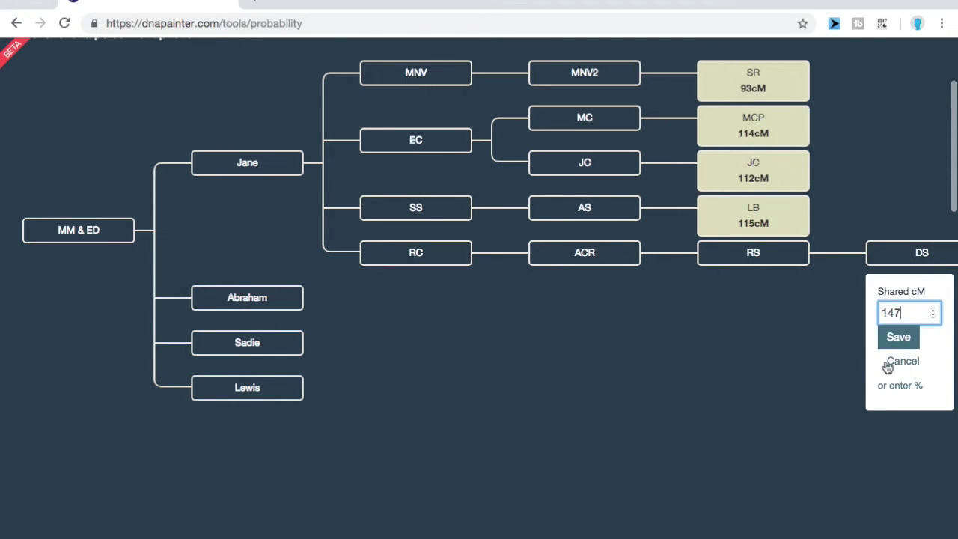
{"action": "key", "text": "Return"}
- Build Abraham's line as ED, LD and CR, recording 167 cM for CR
{"action": "left_click", "coordinate": [238, 300]}
{"action": "left_click", "coordinate": [235, 356]}
{"action": "left_click", "coordinate": [395, 353]}
{"action": "left_click", "coordinate": [565, 353]}
{"action": "left_click", "coordinate": [395, 327]}
{"action": "type", "text": "ED"}
{"action": "mouse_move", "coordinate": [572, 300]}
{"action": "left_click", "coordinate": [565, 326]}
{"action": "type", "text": "LD"}
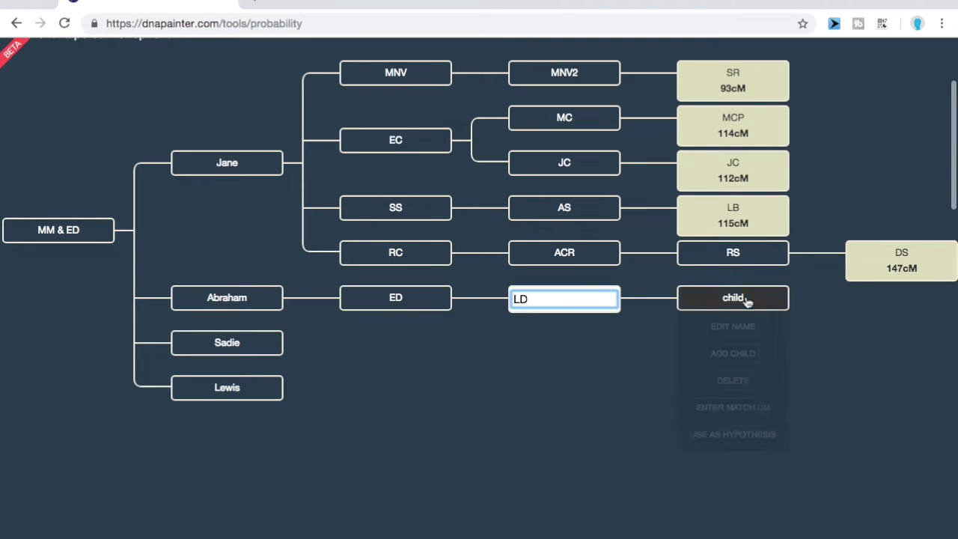
{"action": "left_click", "coordinate": [732, 327]}
{"action": "type", "text": "CR"}
{"action": "left_click", "coordinate": [745, 413]}
{"action": "type", "text": "167"}
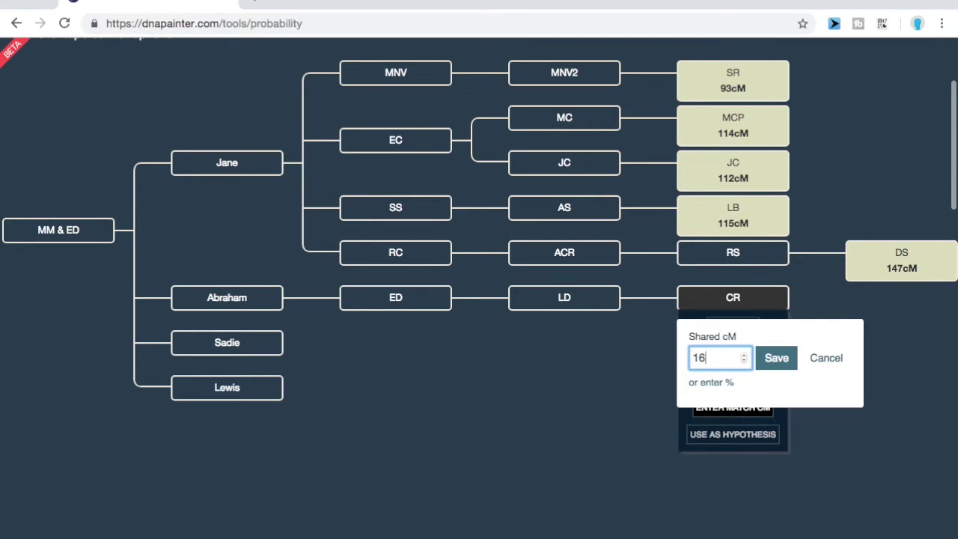
{"action": "key", "text": "Return"}
- Build Sadie's line as AM, JM and BM, recording 377 cM for BM
{"action": "left_click", "coordinate": [226, 342]}
{"action": "left_click", "coordinate": [224, 398]}
{"action": "left_click", "coordinate": [395, 399]}
{"action": "left_click", "coordinate": [564, 398]}
{"action": "left_click", "coordinate": [395, 345]}
{"action": "type", "text": "AM"}
{"action": "left_click", "coordinate": [564, 337]}
{"action": "type", "text": "JM"}
{"action": "key", "text": "Return"}
{"action": "left_click", "coordinate": [742, 338]}
{"action": "type", "text": "BM"}
{"action": "left_click", "coordinate": [752, 455]}
{"action": "type", "text": "377"}
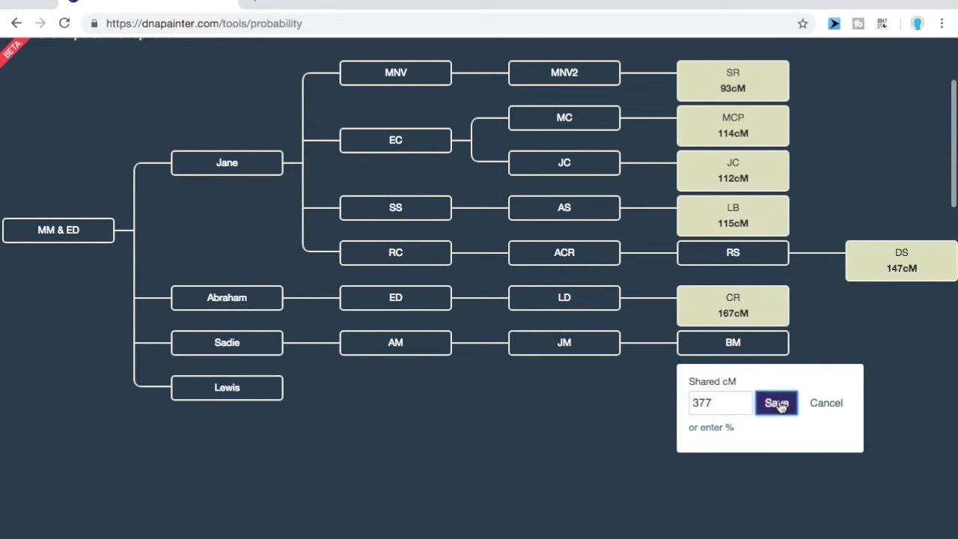
{"action": "left_click", "coordinate": [776, 402]}
- Build Lewis's line as EF, PF and AF, recording 157 cM for AF
{"action": "left_click", "coordinate": [224, 443]}
{"action": "left_click", "coordinate": [395, 443]}
{"action": "left_click", "coordinate": [564, 443]}
{"action": "left_click", "coordinate": [386, 395]}
{"action": "type", "text": "EF"}
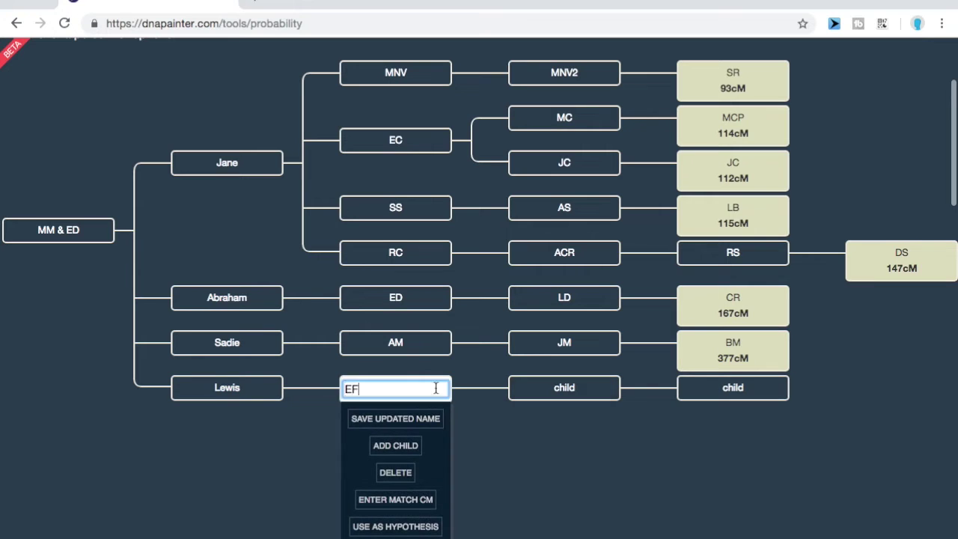
{"action": "left_click", "coordinate": [564, 387]}
{"action": "type", "text": "PF"}
{"action": "left_click", "coordinate": [733, 387]}
{"action": "type", "text": "AF"}
{"action": "key", "text": "Return"}
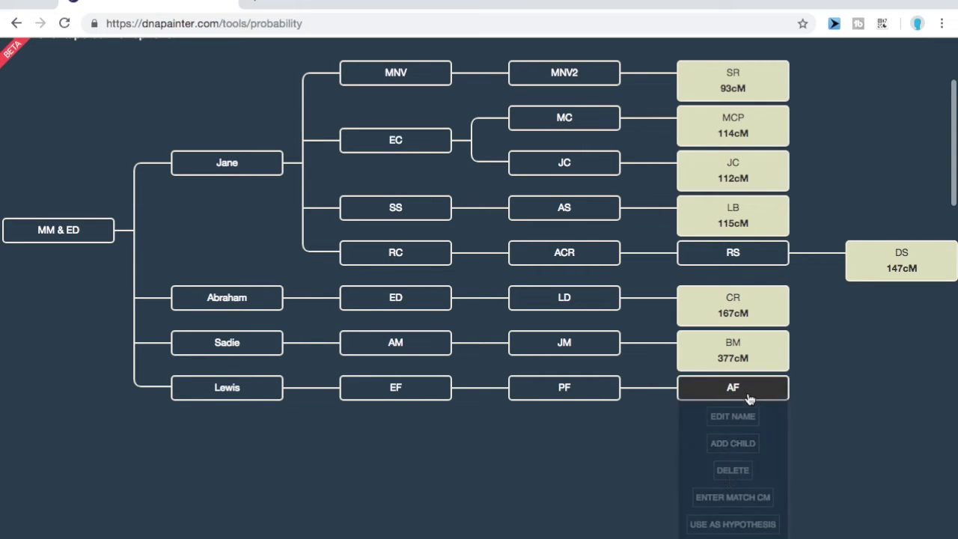
{"action": "left_click", "coordinate": [732, 499]}
{"action": "type", "text": "157"}
{"action": "key", "text": "Return"}
{"action": "scroll", "coordinate": [770, 487], "scroll_direction": "up", "scroll_amount": 3}
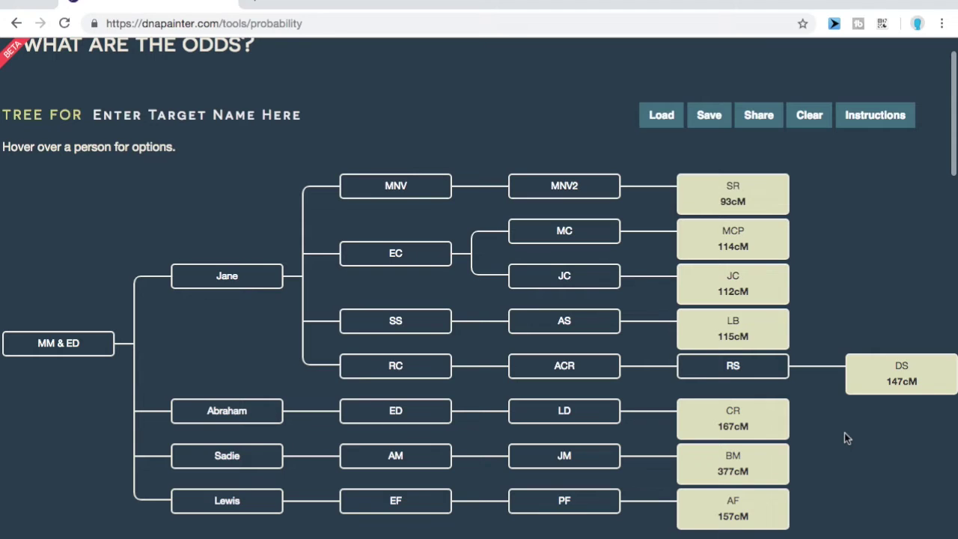
{"action": "mouse_move", "coordinate": [780, 473]}
{"action": "scroll", "coordinate": [840, 463], "scroll_direction": "down", "scroll_amount": 1}
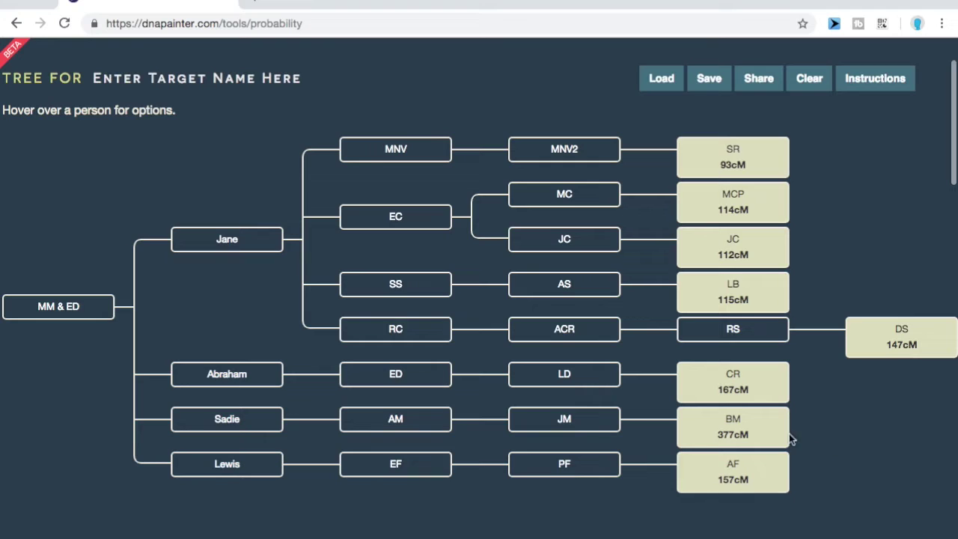
{"action": "mouse_move", "coordinate": [778, 433]}
{"action": "scroll", "coordinate": [838, 425], "scroll_direction": "down", "scroll_amount": 1}
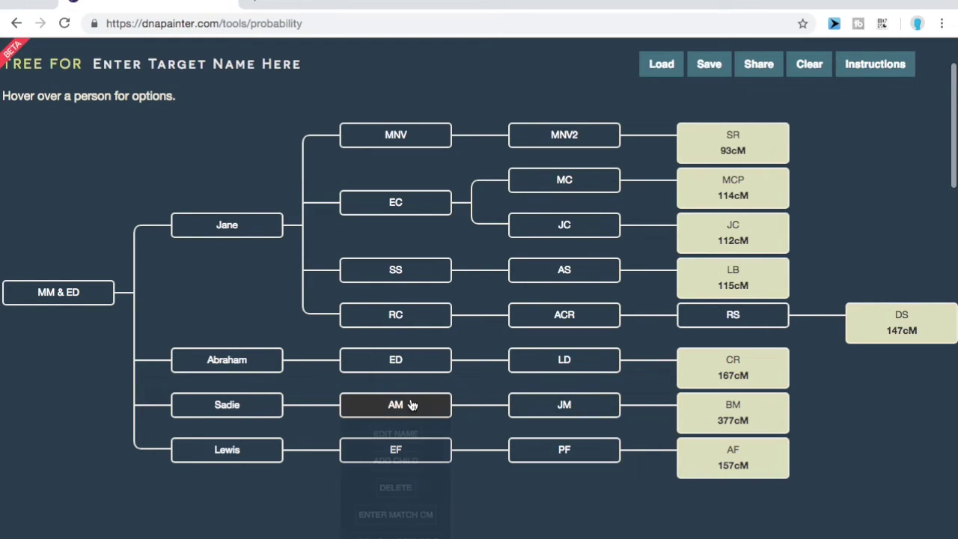
- Add a second unnamed child under AM and give it a child of its own
{"action": "mouse_move", "coordinate": [401, 405]}
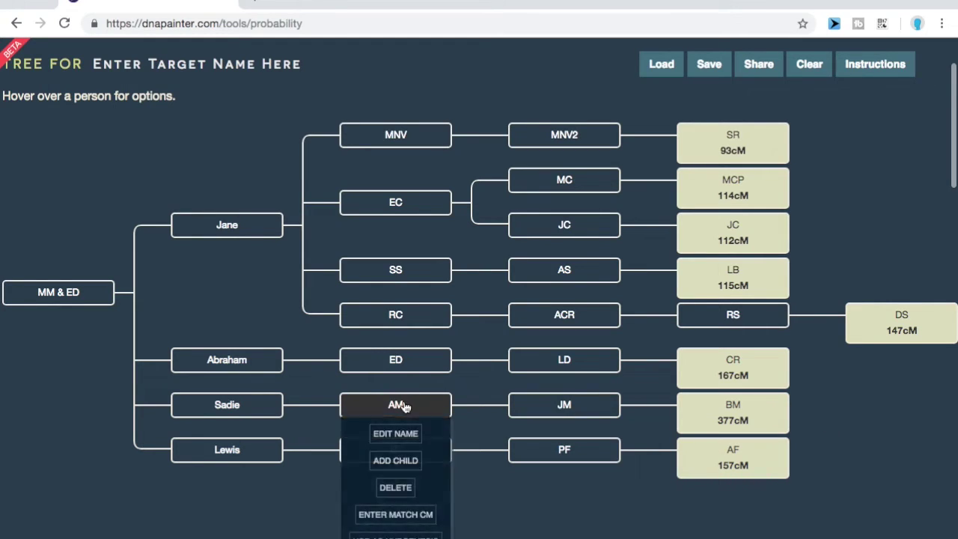
{"action": "left_click", "coordinate": [396, 461]}
{"action": "mouse_move", "coordinate": [575, 448]}
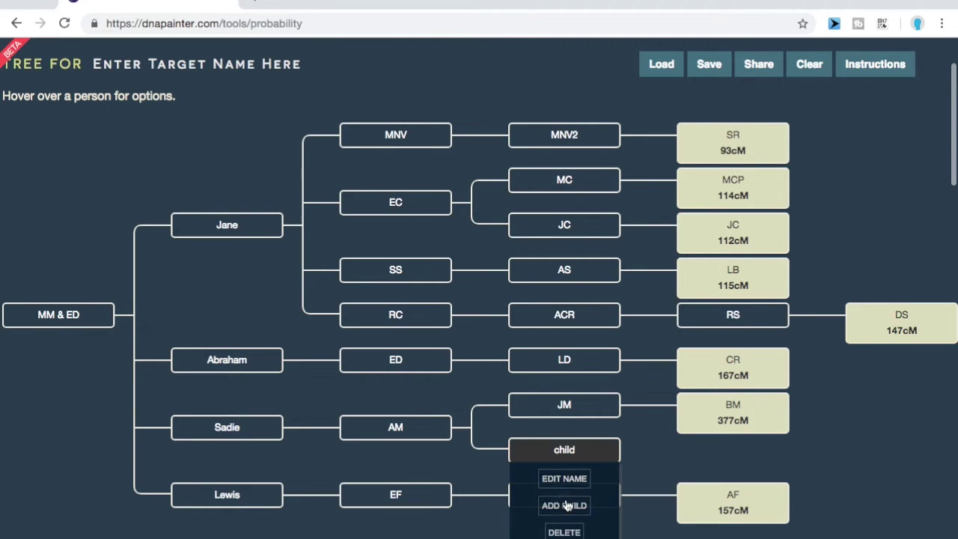
{"action": "left_click", "coordinate": [567, 507]}
- Start a second line under Sadie with three generations of unnamed children
{"action": "scroll", "coordinate": [785, 465], "scroll_direction": "down", "scroll_amount": 1}
{"action": "mouse_move", "coordinate": [233, 387]}
{"action": "left_click", "coordinate": [230, 435]}
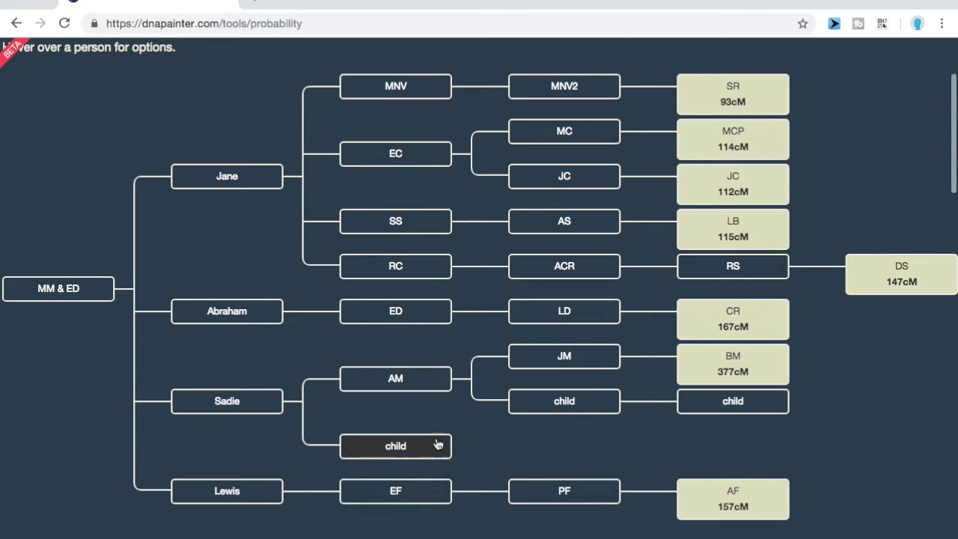
{"action": "mouse_move", "coordinate": [415, 446]}
{"action": "left_click", "coordinate": [405, 500]}
{"action": "mouse_move", "coordinate": [582, 445]}
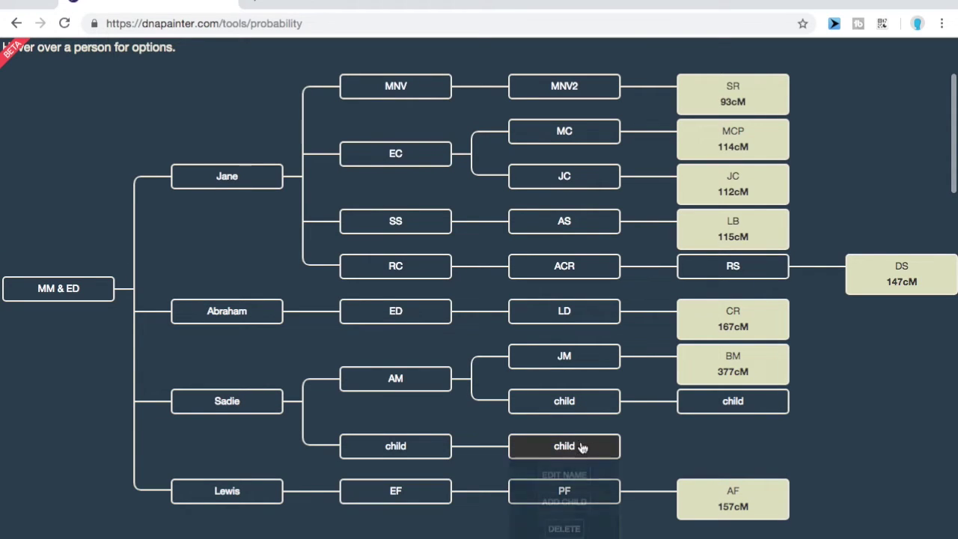
{"action": "left_click", "coordinate": [569, 503]}
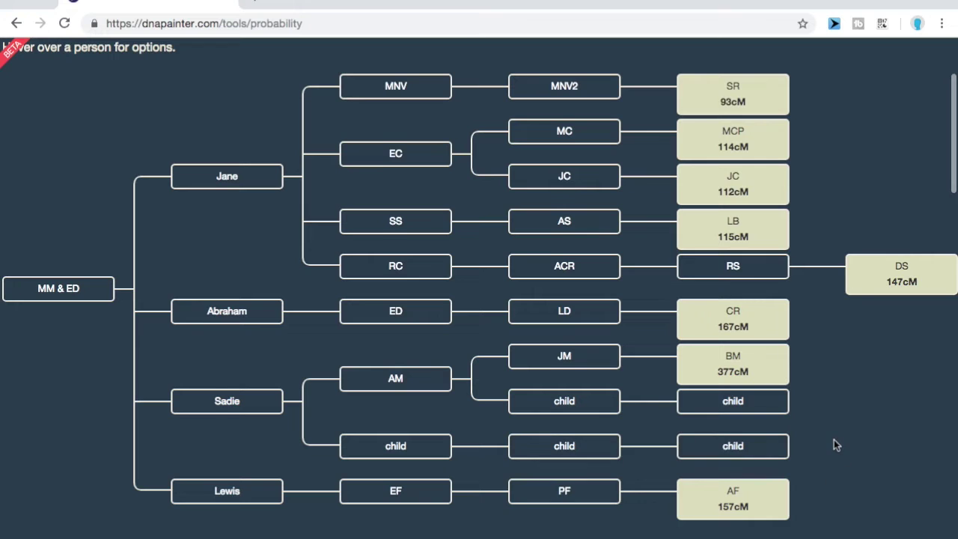
{"action": "scroll", "coordinate": [834, 440], "scroll_direction": "down", "scroll_amount": 1}
{"action": "scroll", "coordinate": [834, 445], "scroll_direction": "down", "scroll_amount": 1}
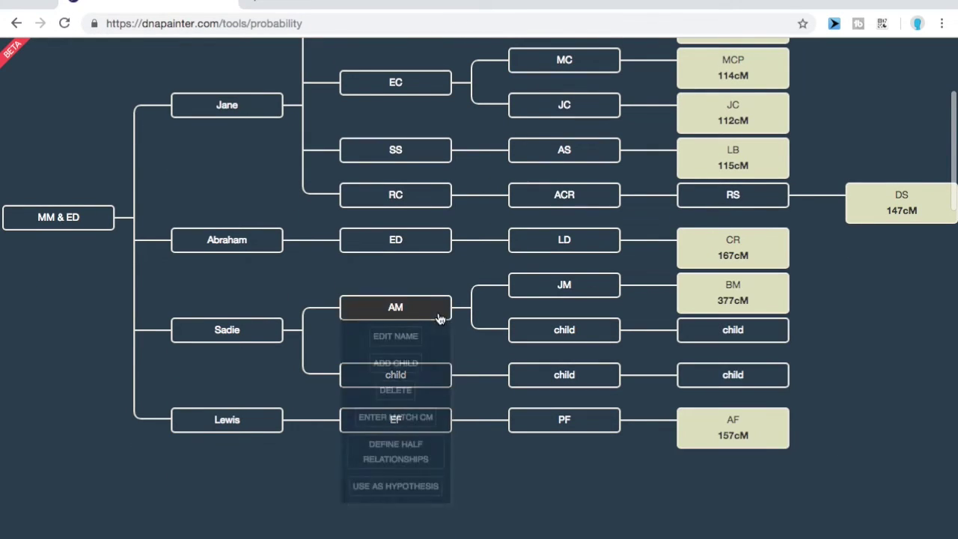
{"action": "mouse_move", "coordinate": [737, 290]}
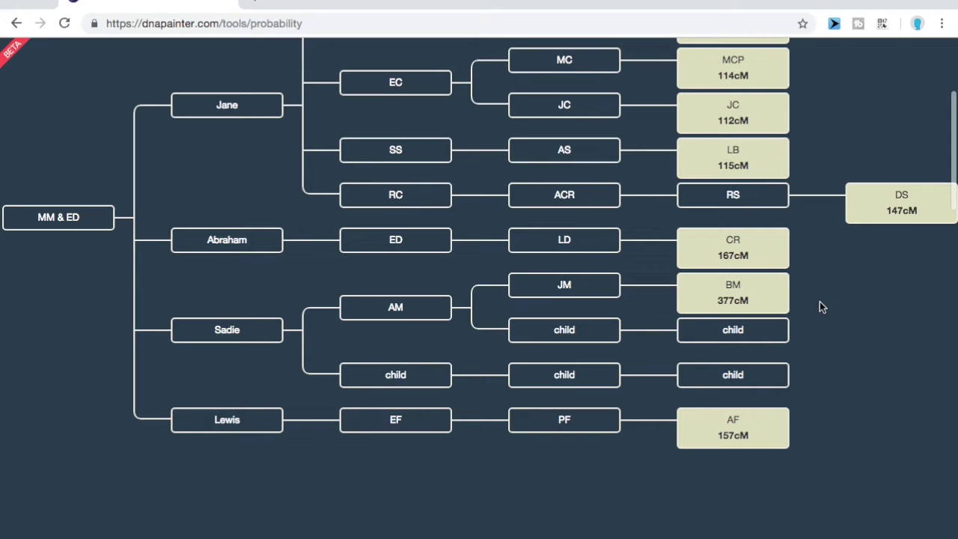
{"action": "mouse_move", "coordinate": [776, 293]}
{"action": "mouse_move", "coordinate": [589, 339]}
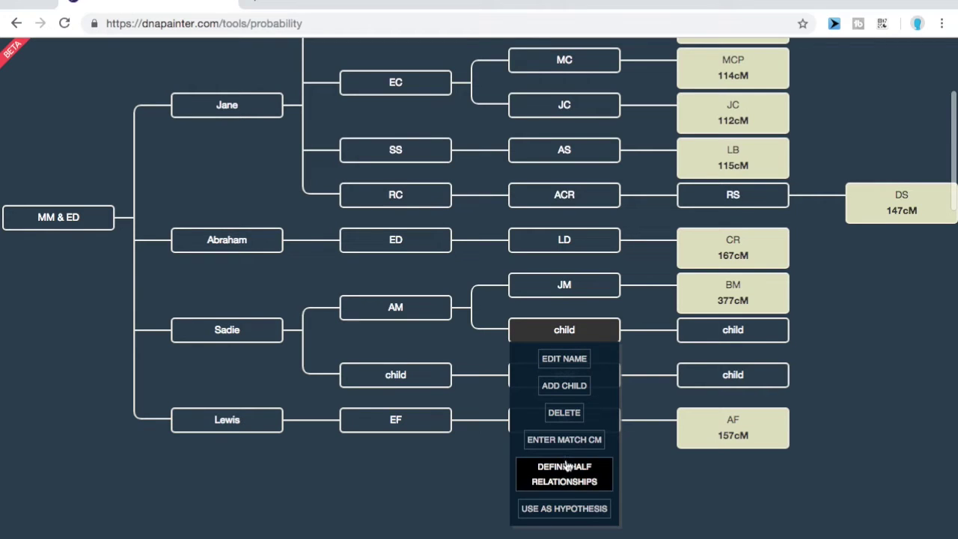
- Use AM's unnamed second child as Hypothesis 1, which scores 0
{"action": "left_click", "coordinate": [572, 508]}
{"action": "mouse_move", "coordinate": [745, 339]}
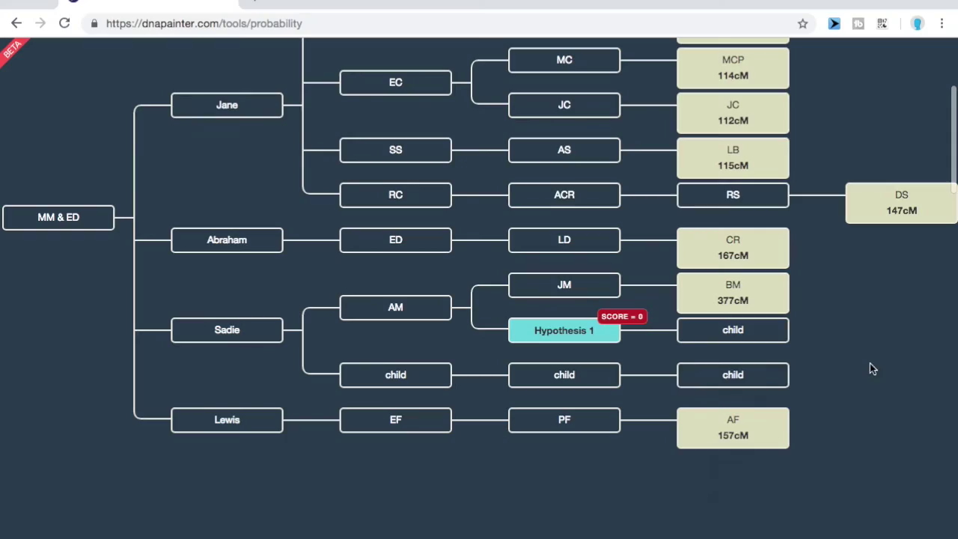
{"action": "left_click", "coordinate": [786, 382]}
- Add a third unnamed child under AM
{"action": "mouse_move", "coordinate": [586, 295]}
{"action": "mouse_move", "coordinate": [402, 301]}
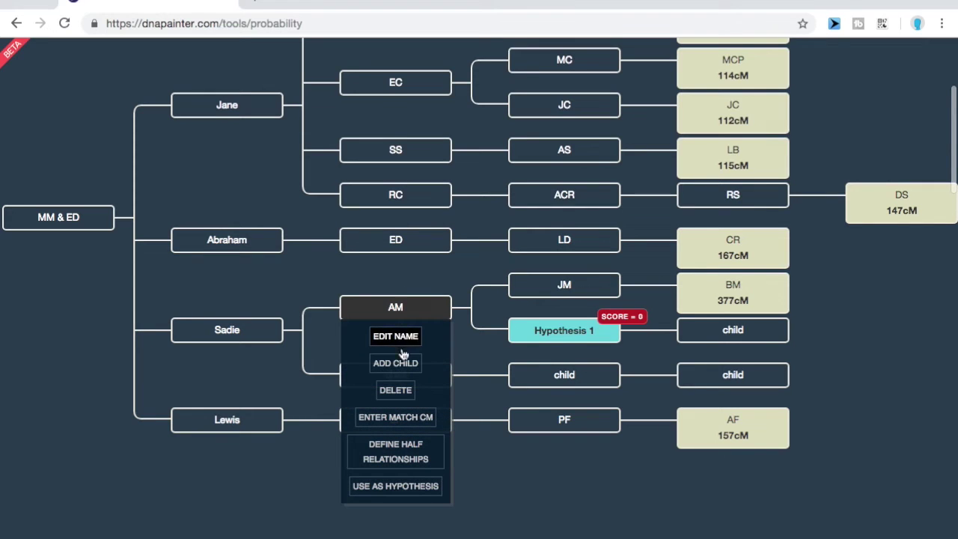
{"action": "left_click", "coordinate": [404, 364]}
{"action": "mouse_move", "coordinate": [548, 358]}
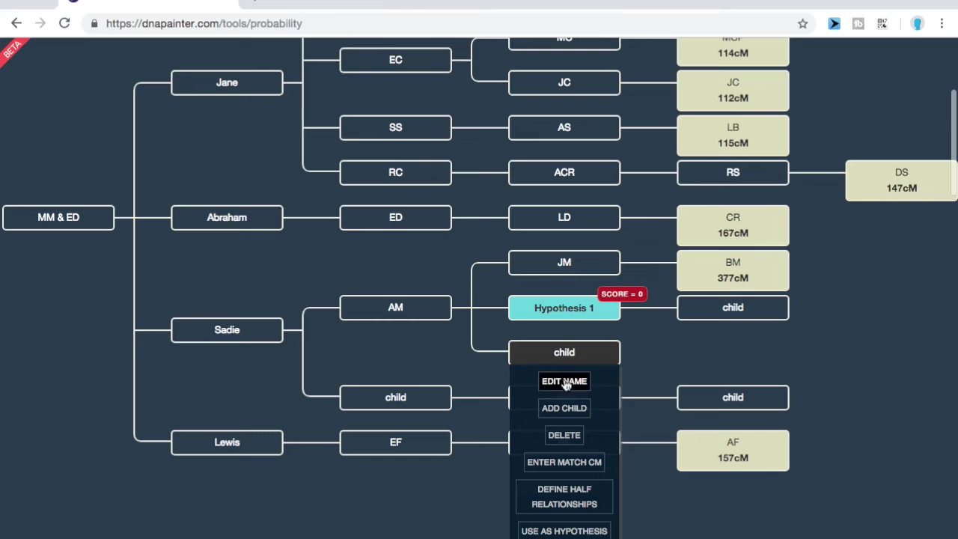
- Define AM's newest child as a half-sibling of JM and Hypothesis 1
{"action": "left_click", "coordinate": [580, 505]}
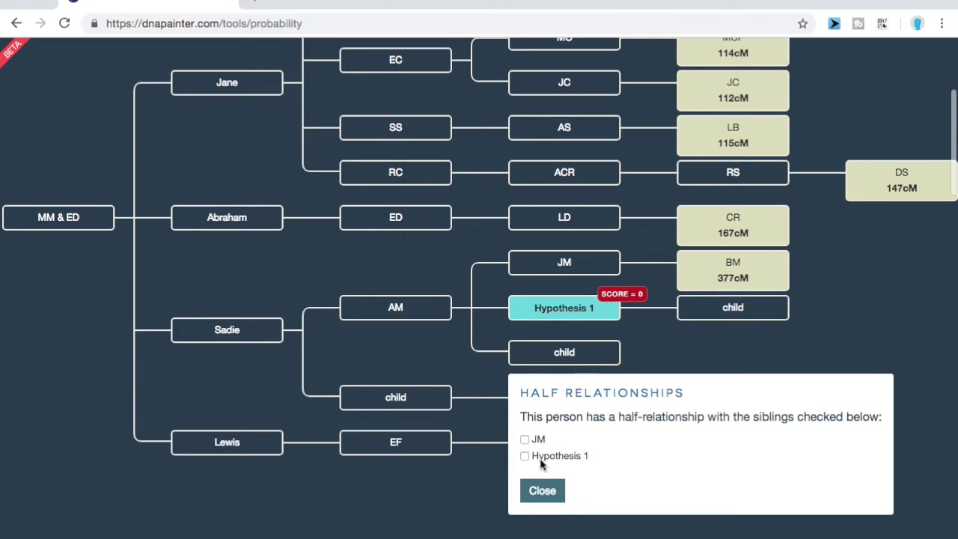
{"action": "left_click", "coordinate": [524, 439]}
{"action": "left_click", "coordinate": [525, 455]}
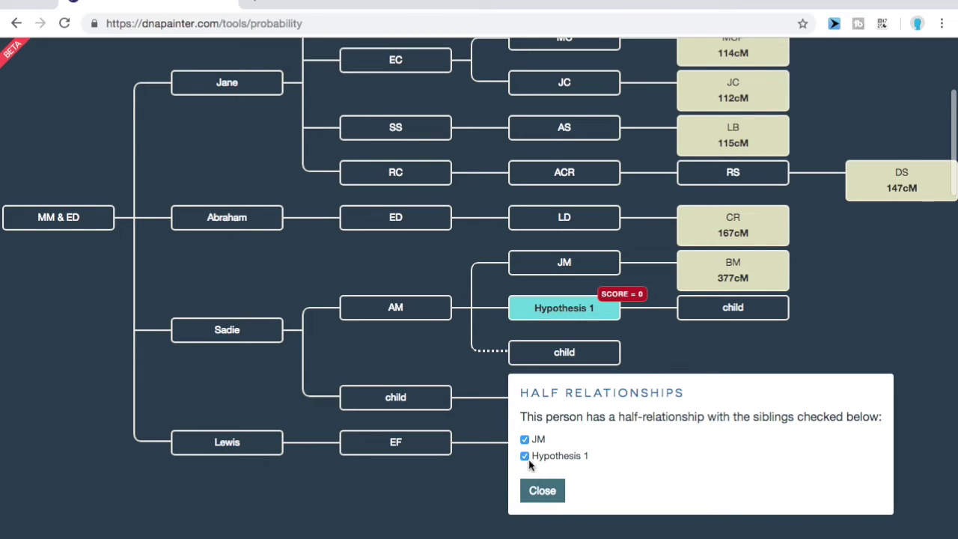
{"action": "left_click", "coordinate": [554, 496]}
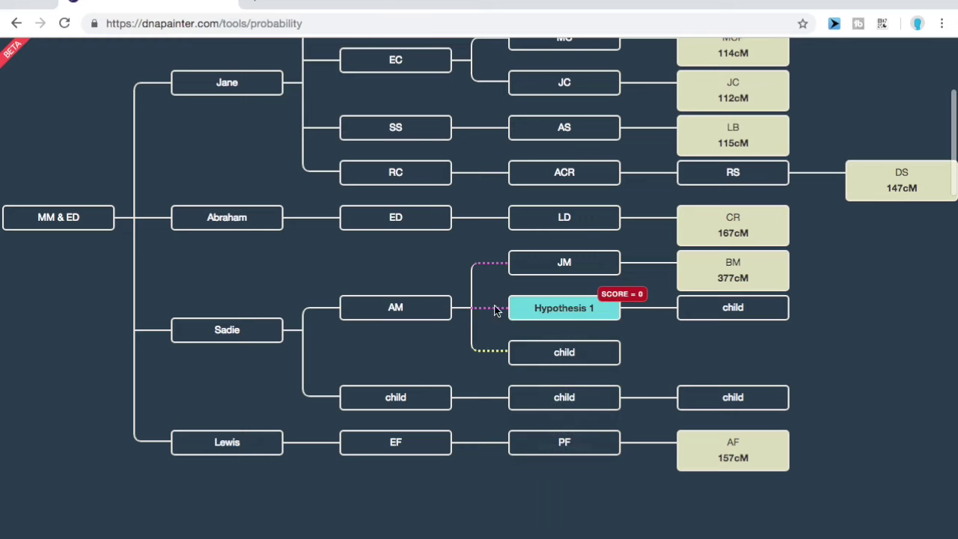
- Make AM's newest child Hypothesis 2, then delete that hypothesis
{"action": "mouse_move", "coordinate": [552, 270]}
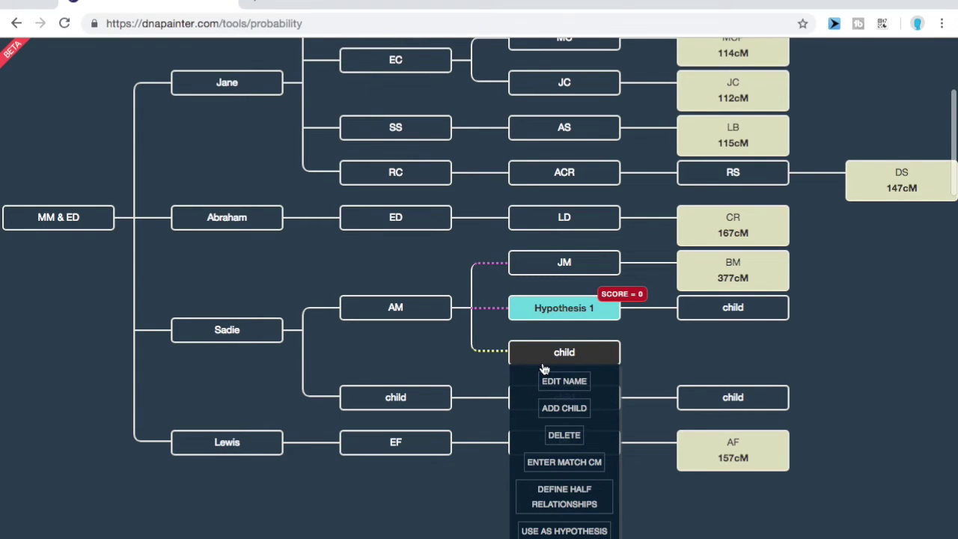
{"action": "left_click", "coordinate": [565, 530]}
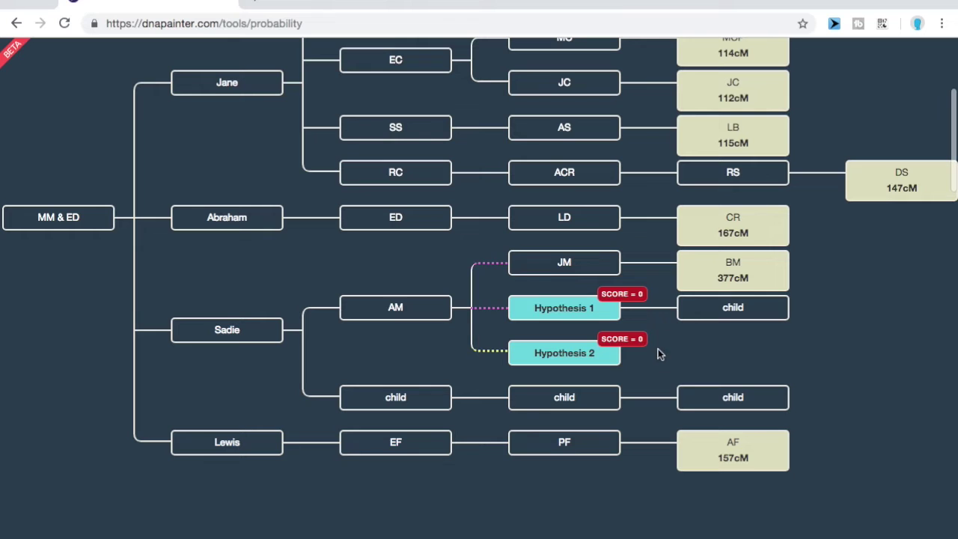
{"action": "left_click", "coordinate": [722, 308]}
{"action": "left_click", "coordinate": [557, 352]}
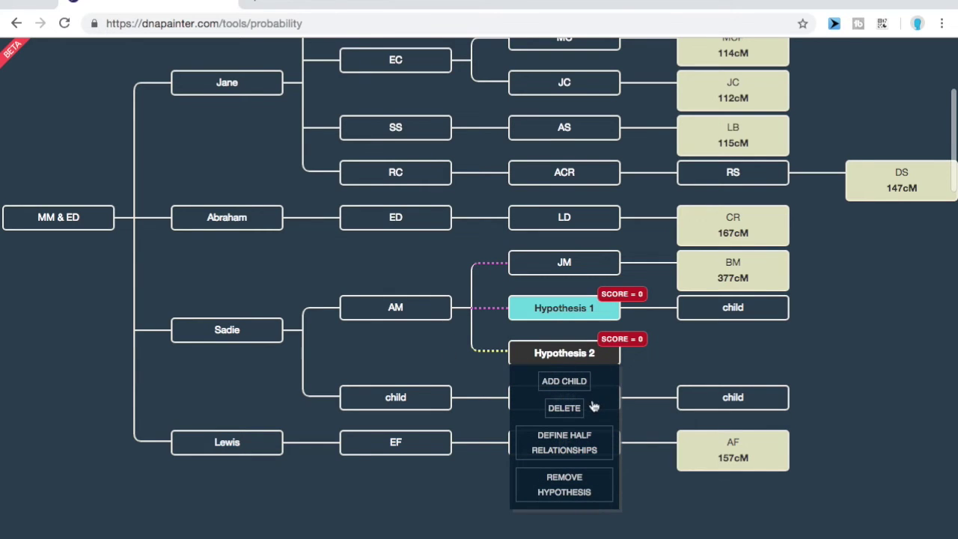
{"action": "left_click", "coordinate": [567, 407]}
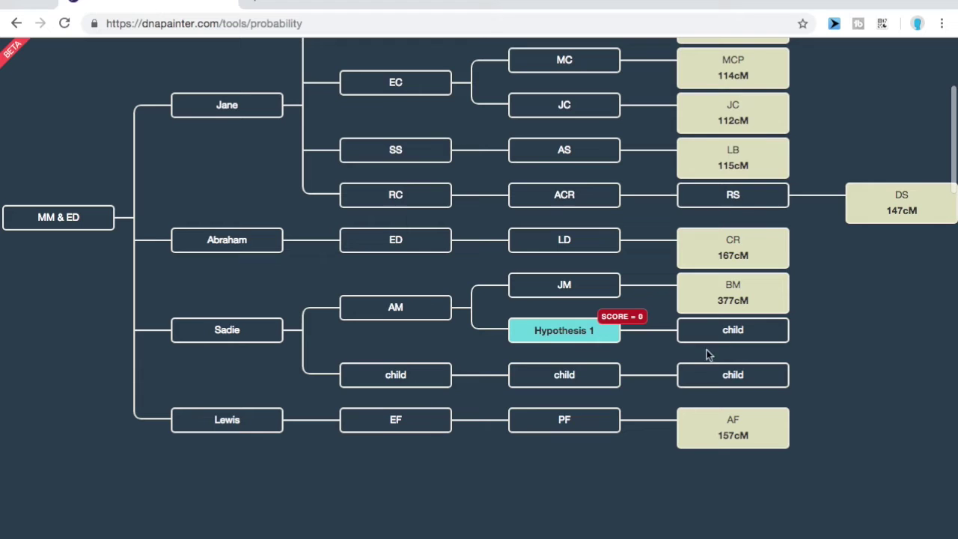
- Use the middle child in Sadie's lower branch as Hypothesis 2, scoring 1
{"action": "left_click", "coordinate": [580, 378]}
{"action": "left_click", "coordinate": [566, 512]}
{"action": "left_click", "coordinate": [577, 380]}
{"action": "left_click", "coordinate": [569, 513]}
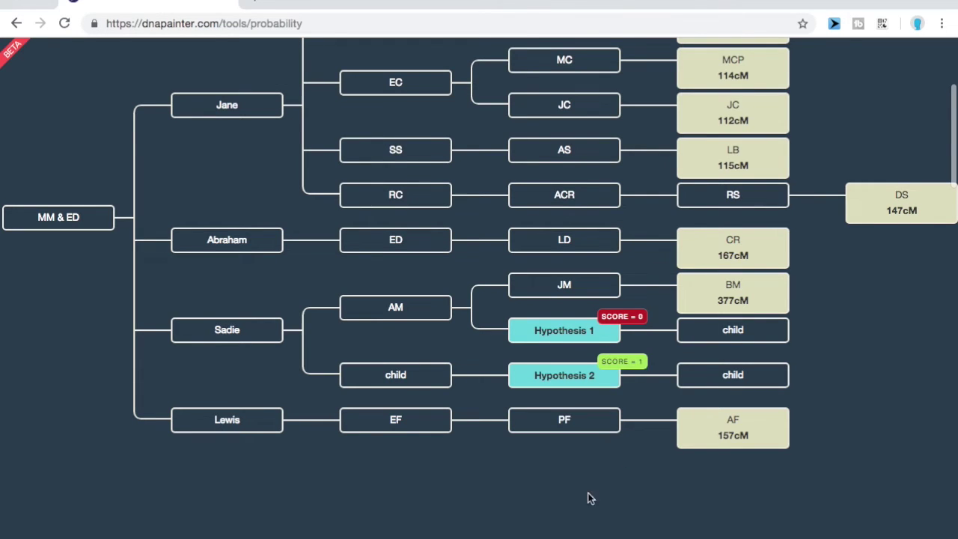
{"action": "left_click", "coordinate": [716, 383]}
{"action": "left_click", "coordinate": [611, 372]}
- Set the rightmost child in Sadie's lower branch as Hypothesis 3, lifting Hypothesis 2 to 371
{"action": "left_click", "coordinate": [738, 376]}
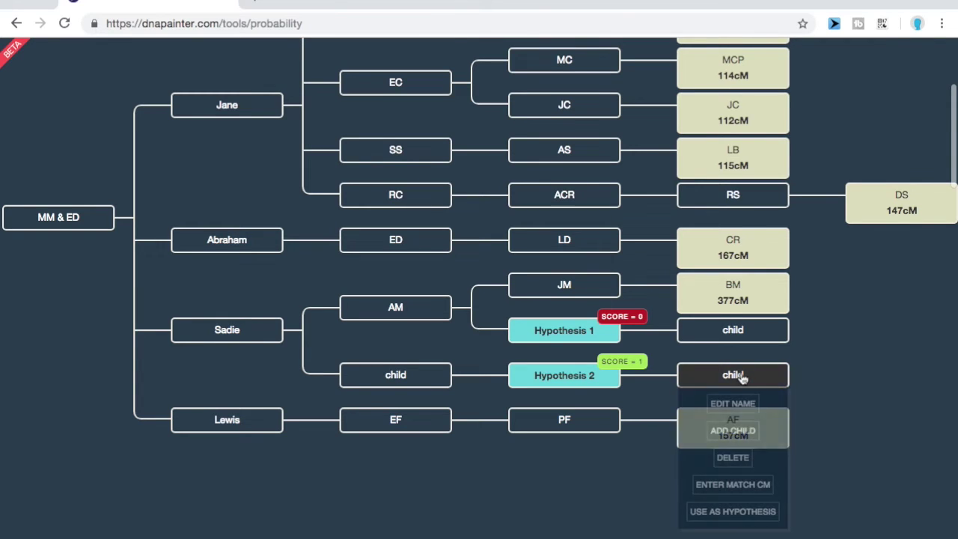
{"action": "left_click", "coordinate": [727, 512]}
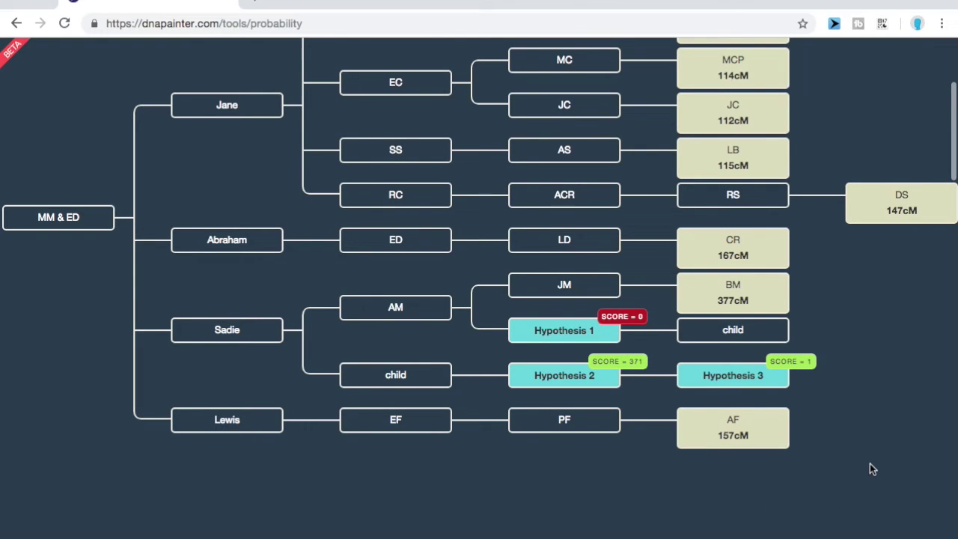
{"action": "left_click", "coordinate": [752, 370]}
{"action": "left_click", "coordinate": [591, 383]}
{"action": "mouse_move", "coordinate": [809, 371]}
{"action": "mouse_move", "coordinate": [783, 386]}
{"action": "mouse_move", "coordinate": [707, 308]}
- Add an unnamed child under Lewis, then two more unnamed generations beneath it
{"action": "mouse_move", "coordinate": [239, 425]}
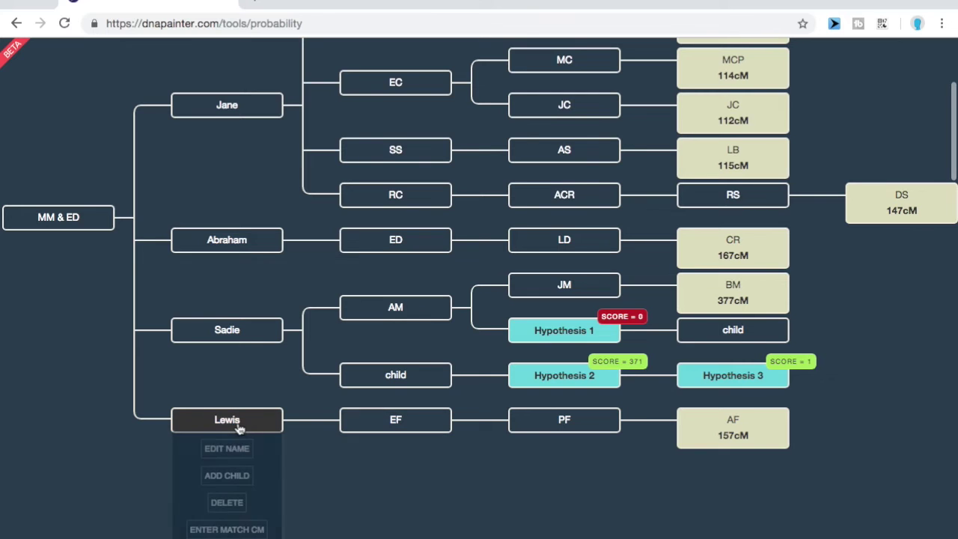
{"action": "left_click", "coordinate": [241, 476]}
{"action": "mouse_move", "coordinate": [395, 443]}
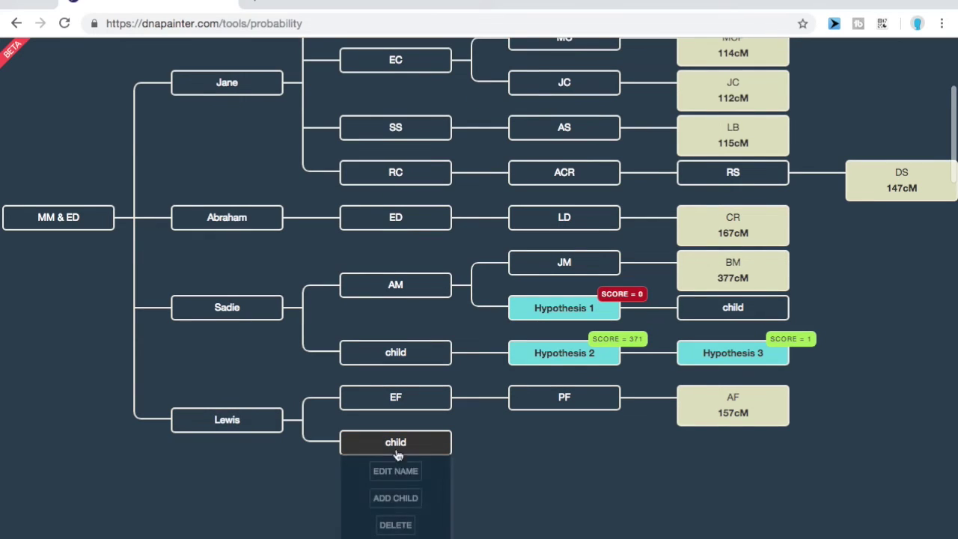
{"action": "left_click", "coordinate": [395, 496]}
{"action": "mouse_move", "coordinate": [598, 445]}
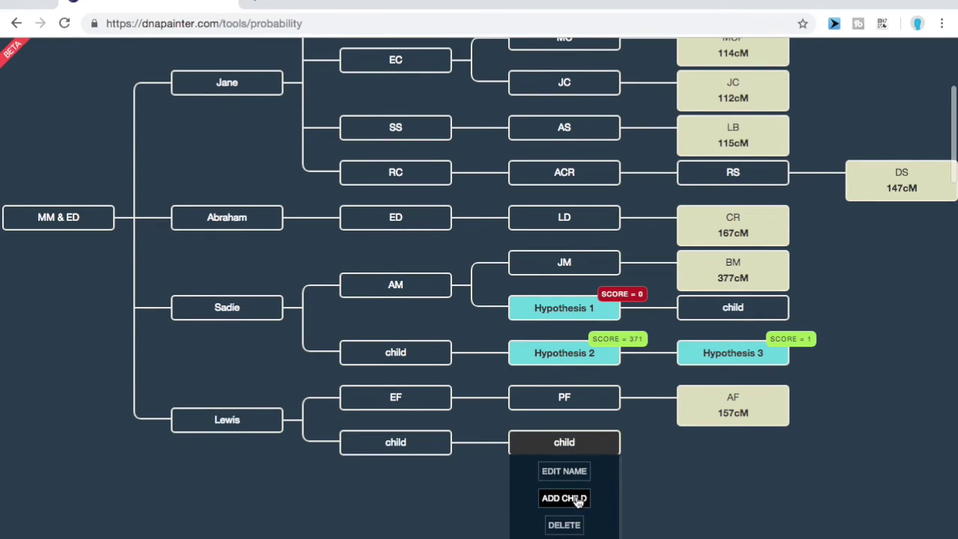
{"action": "left_click", "coordinate": [577, 497]}
{"action": "mouse_move", "coordinate": [596, 417]}
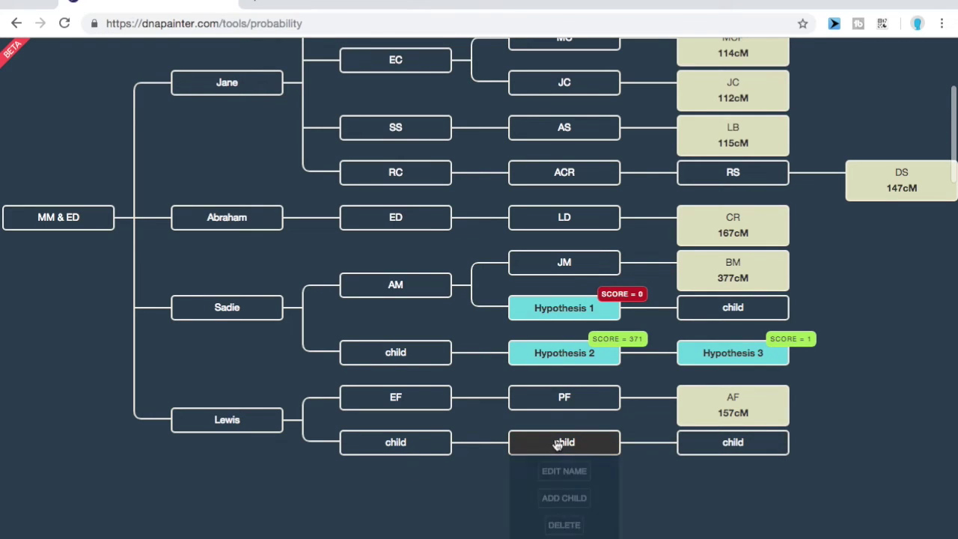
{"action": "mouse_move", "coordinate": [565, 449]}
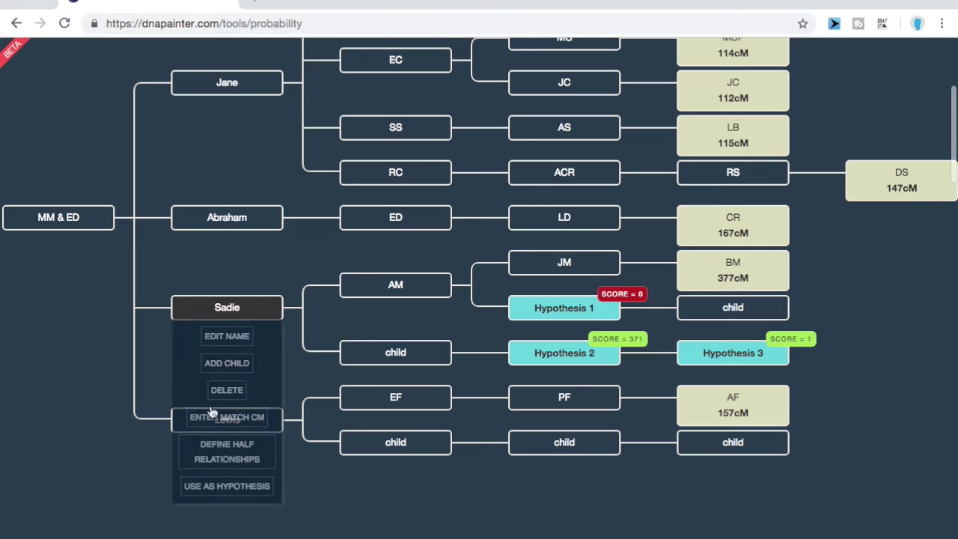
{"action": "mouse_move", "coordinate": [202, 449]}
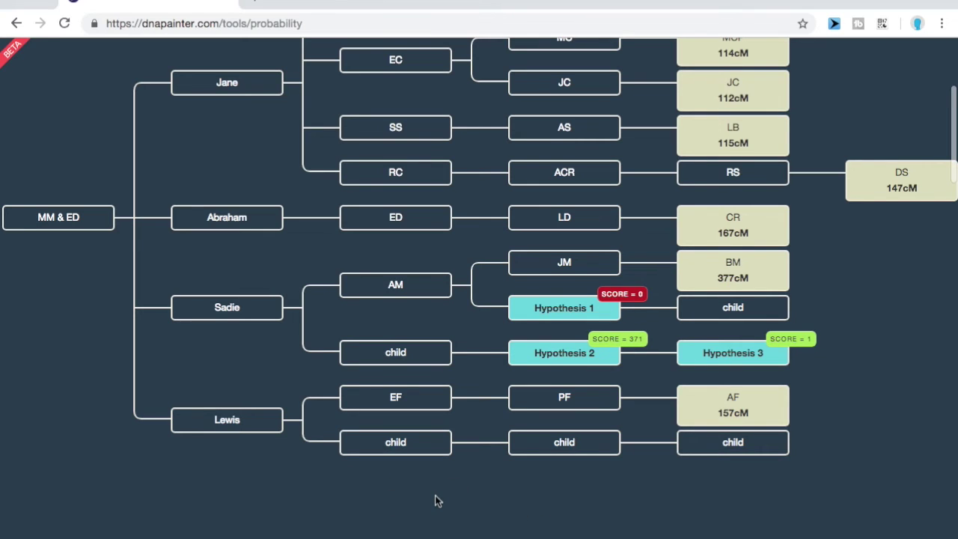
{"action": "left_click", "coordinate": [432, 289]}
{"action": "left_click", "coordinate": [559, 446]}
- Make the middle child of Lewis's second line Hypothesis 4, scoring 1
{"action": "mouse_move", "coordinate": [557, 455]}
{"action": "scroll", "coordinate": [561, 483], "scroll_direction": "down", "scroll_amount": 2}
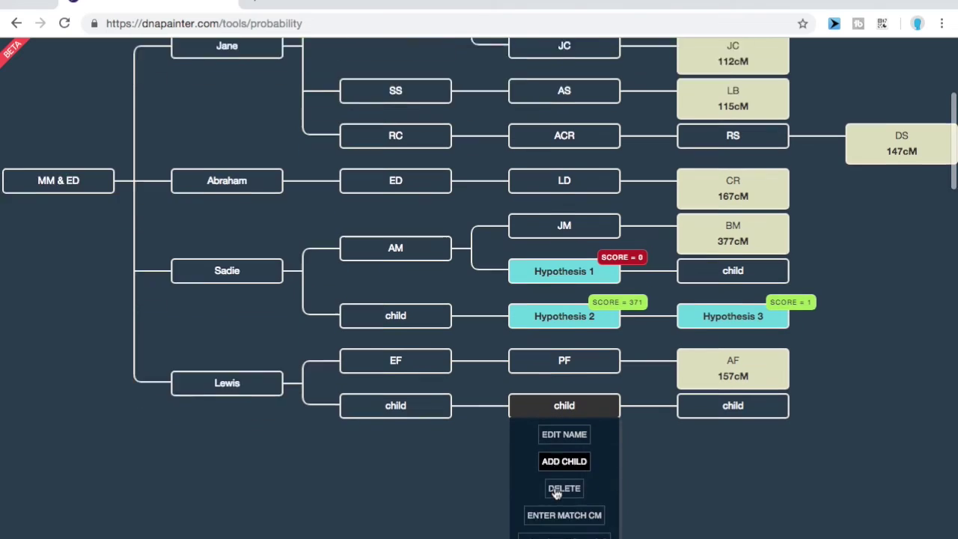
{"action": "left_click", "coordinate": [562, 486]}
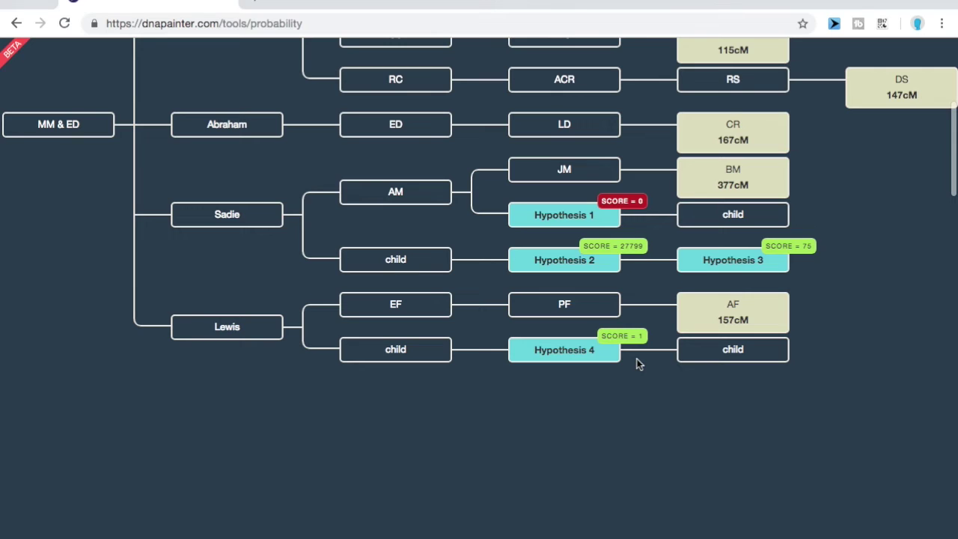
- Make the last child in that line Hypothesis 5, with Hypothesis 2 reaching 27799
{"action": "left_click_drag", "start_coordinate": [621, 340], "coordinate": [646, 267]}
{"action": "mouse_move", "coordinate": [730, 271]}
{"action": "mouse_move", "coordinate": [715, 361]}
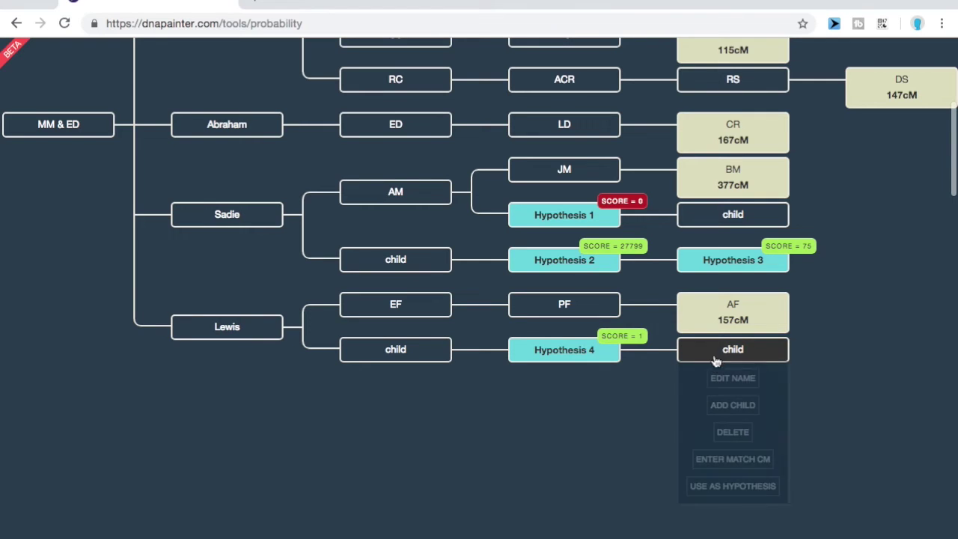
{"action": "left_click", "coordinate": [728, 487]}
{"action": "mouse_move", "coordinate": [813, 338]}
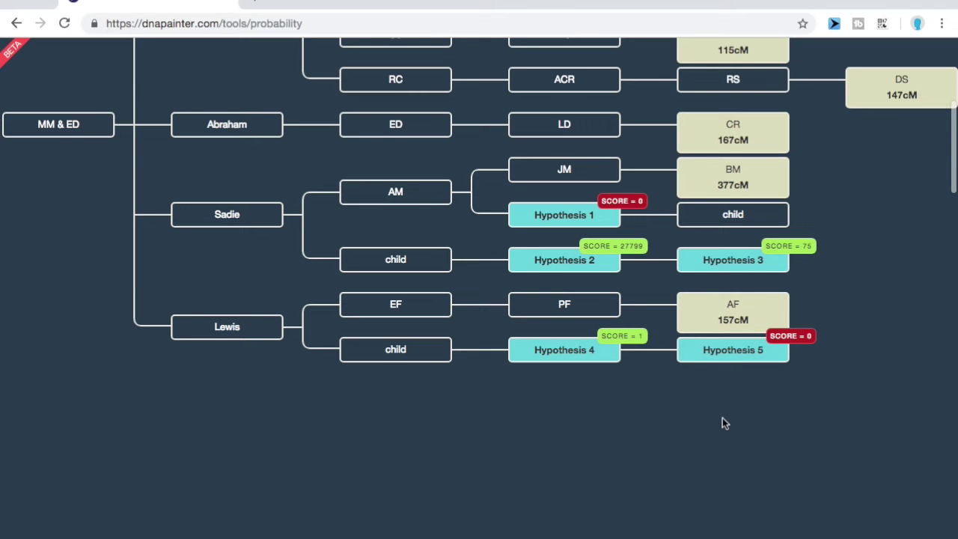
{"action": "scroll", "coordinate": [723, 420], "scroll_direction": "up", "scroll_amount": 1}
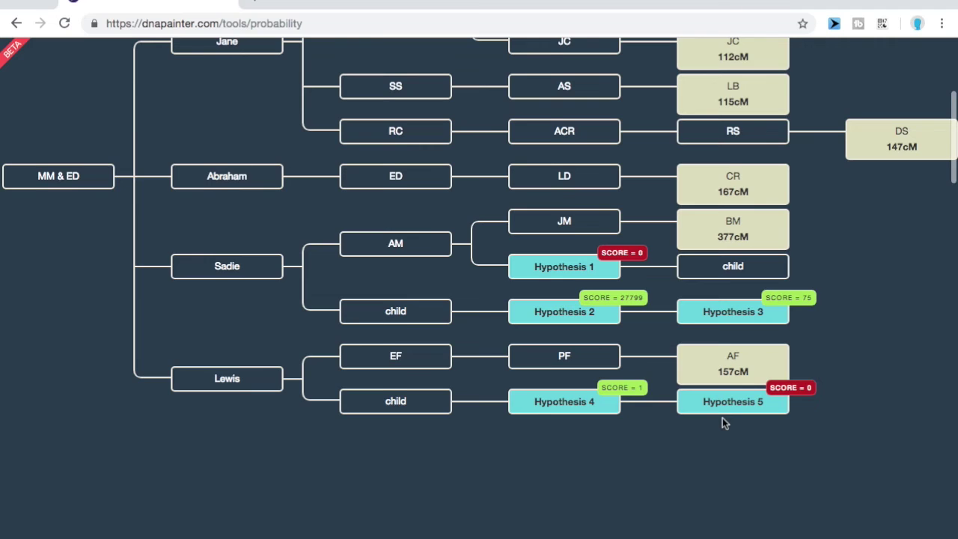
{"action": "scroll", "coordinate": [722, 418], "scroll_direction": "up", "scroll_amount": 2}
{"action": "scroll", "coordinate": [846, 457], "scroll_direction": "up", "scroll_amount": 1}
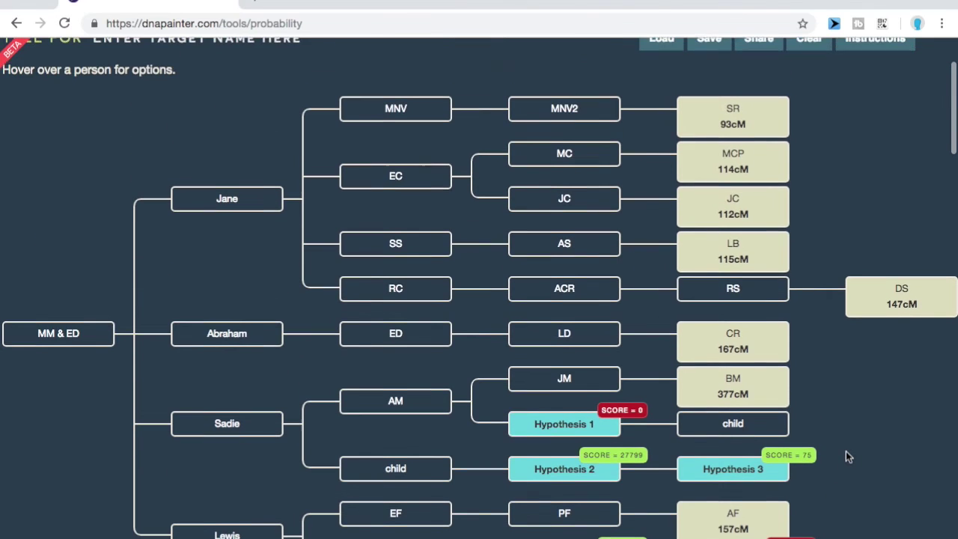
{"action": "mouse_move", "coordinate": [602, 102]}
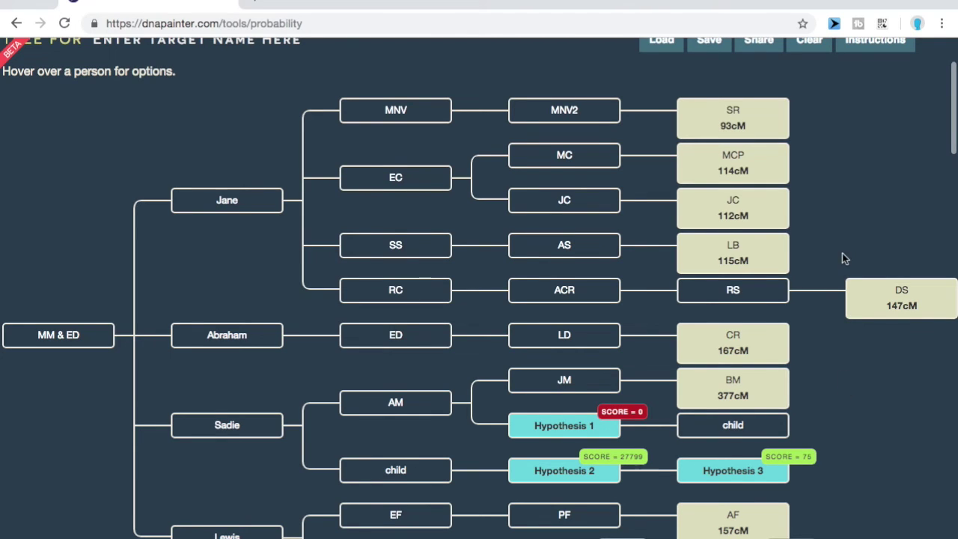
{"action": "scroll", "coordinate": [842, 259], "scroll_direction": "down", "scroll_amount": 2}
{"action": "mouse_move", "coordinate": [605, 312]}
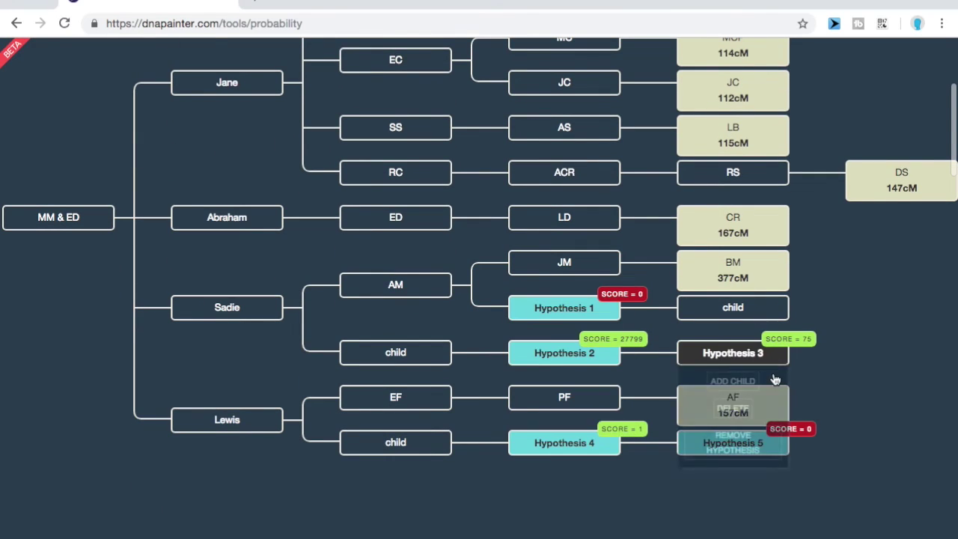
{"action": "scroll", "coordinate": [868, 295], "scroll_direction": "up", "scroll_amount": 1}
{"action": "scroll", "coordinate": [874, 290], "scroll_direction": "up", "scroll_amount": 2}
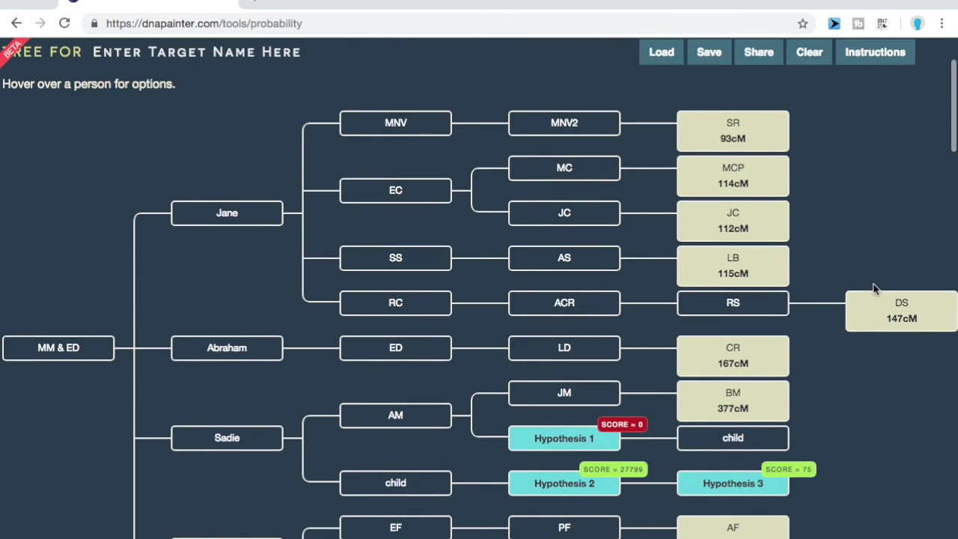
{"action": "mouse_move", "coordinate": [694, 494]}
{"action": "scroll", "coordinate": [884, 496], "scroll_direction": "down", "scroll_amount": 2}
{"action": "scroll", "coordinate": [884, 496], "scroll_direction": "up", "scroll_amount": 2}
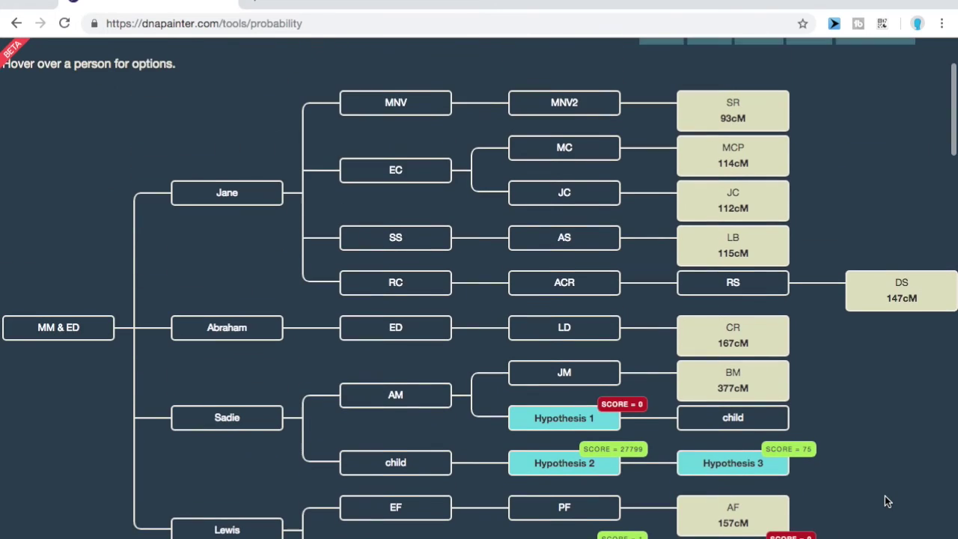
{"action": "mouse_move", "coordinate": [416, 237]}
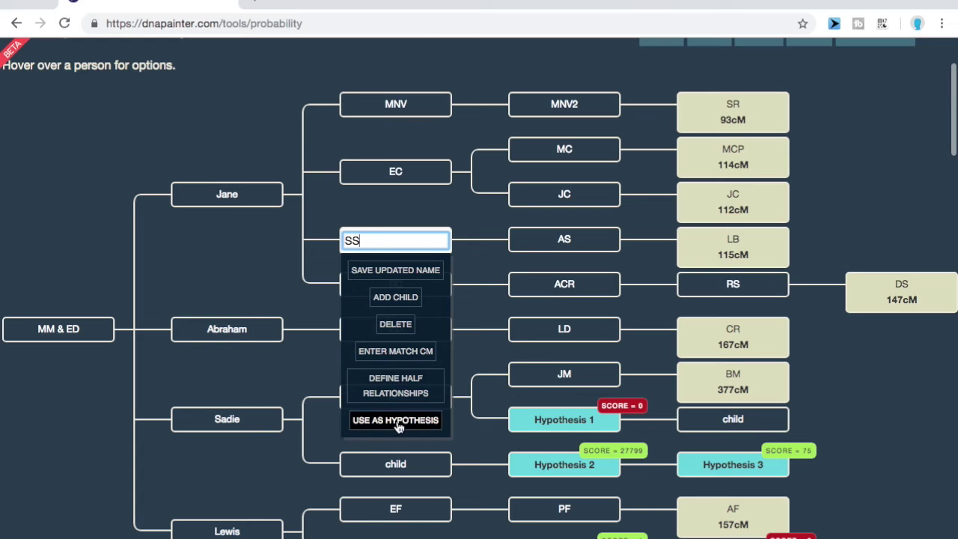
- Add a child and grandchild under SS and mark them as Hypotheses 1 and 2
{"action": "left_click", "coordinate": [395, 297]}
{"action": "mouse_move", "coordinate": [570, 286]}
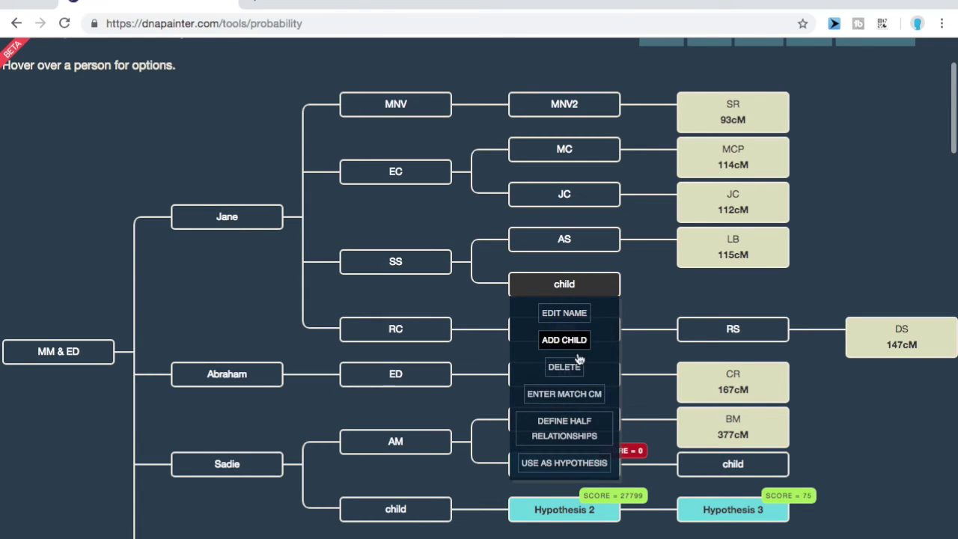
{"action": "left_click", "coordinate": [567, 339]}
{"action": "mouse_move", "coordinate": [595, 290]}
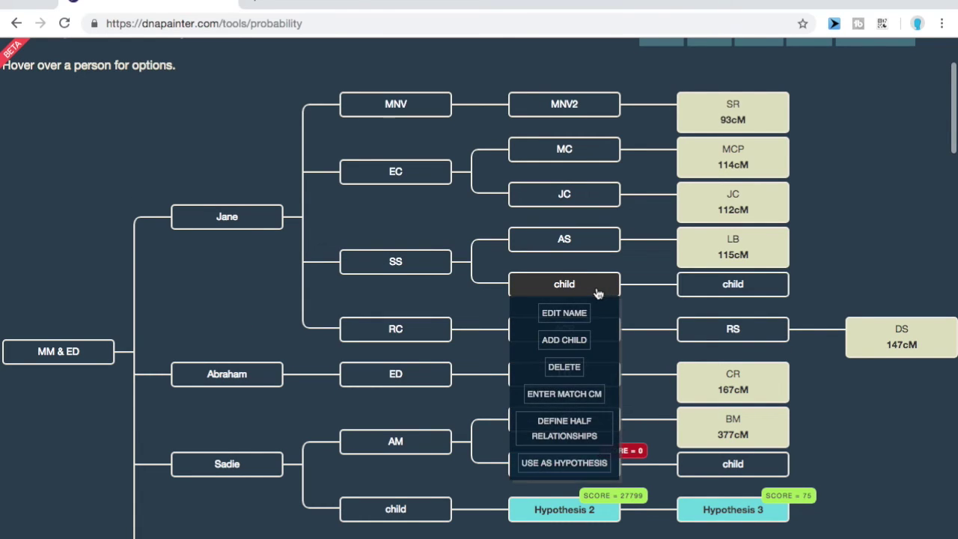
{"action": "left_click", "coordinate": [573, 461]}
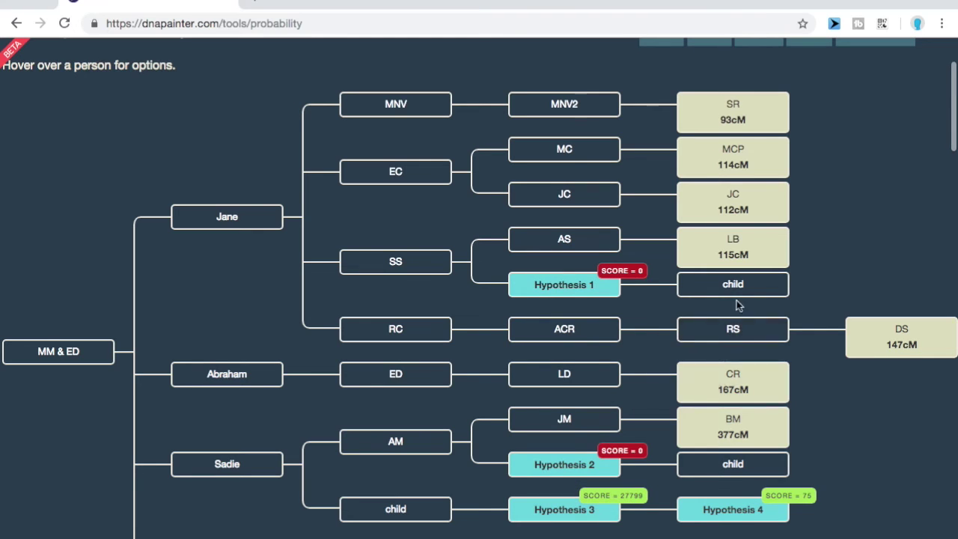
{"action": "mouse_move", "coordinate": [733, 288]}
{"action": "left_click", "coordinate": [741, 425]}
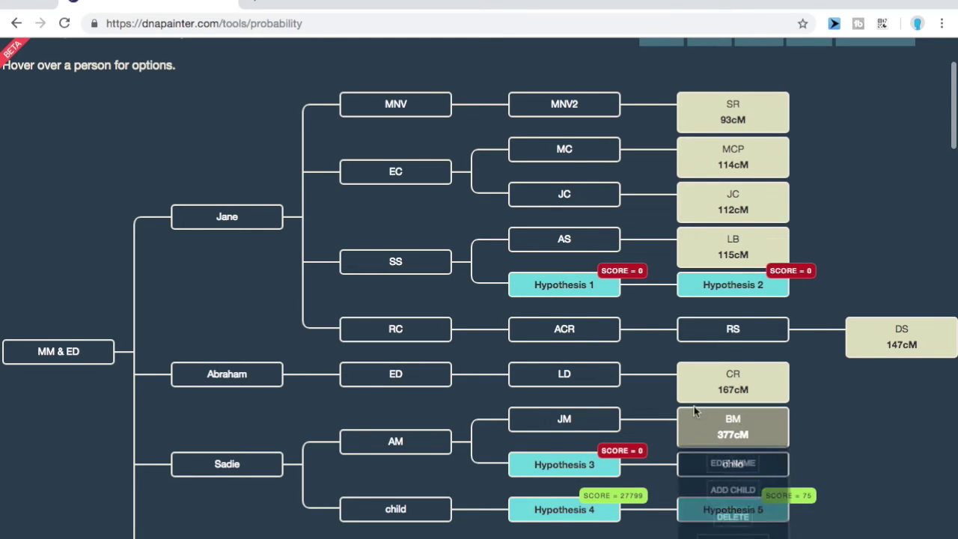
- Add two generations below Jane's unnamed child and mark both new people as Hypotheses 3 and 4
{"action": "mouse_move", "coordinate": [232, 223]}
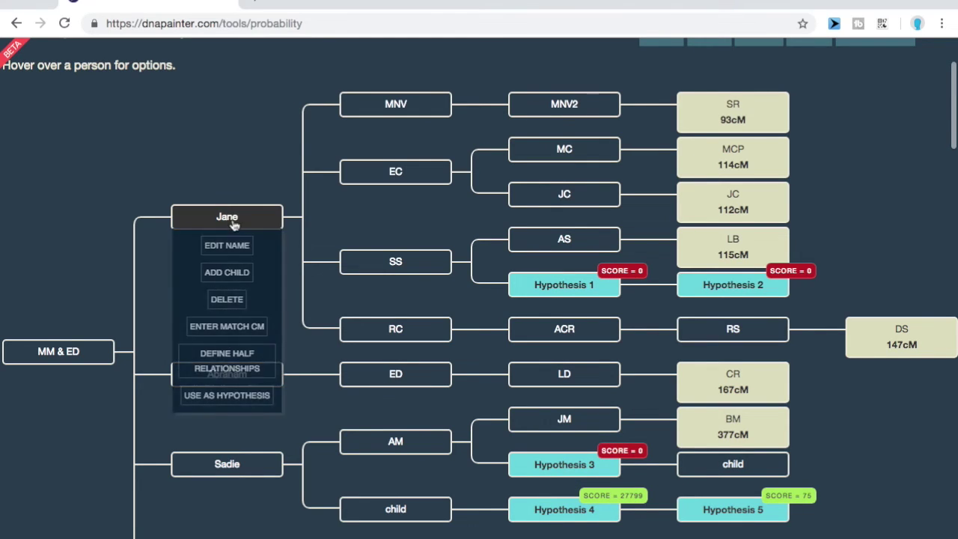
{"action": "left_click", "coordinate": [228, 274]}
{"action": "mouse_move", "coordinate": [353, 374]}
{"action": "left_click", "coordinate": [397, 432]}
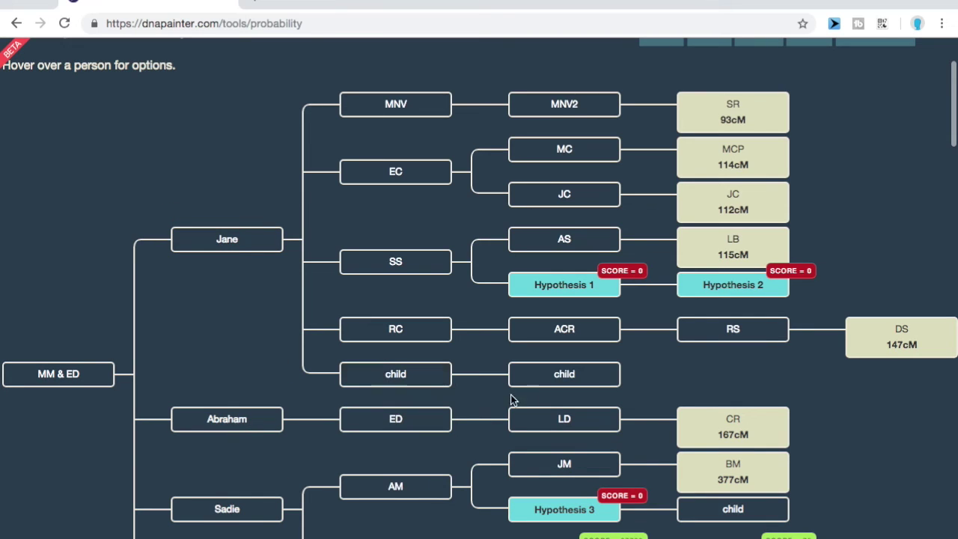
{"action": "mouse_move", "coordinate": [562, 389]}
{"action": "left_click", "coordinate": [586, 432]}
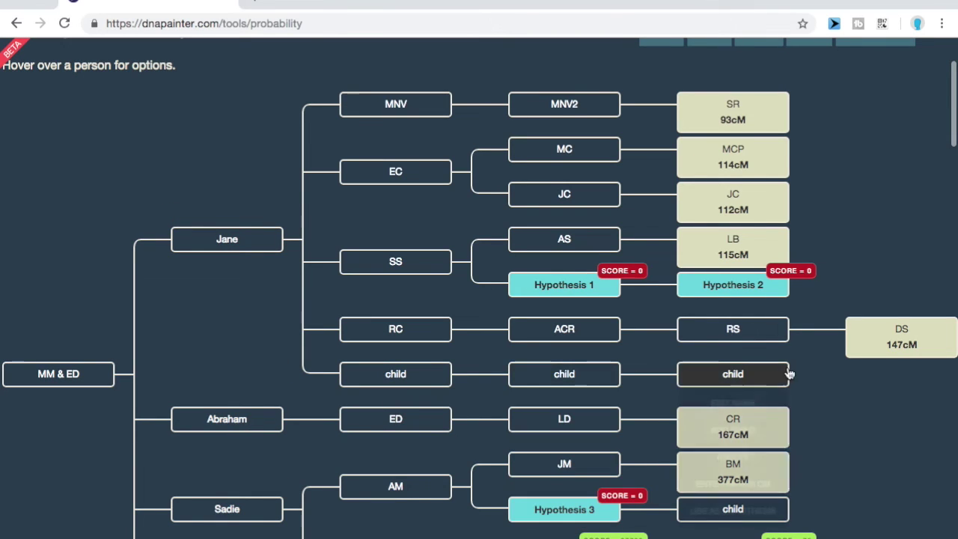
{"action": "mouse_move", "coordinate": [760, 376]}
{"action": "left_click", "coordinate": [733, 510]}
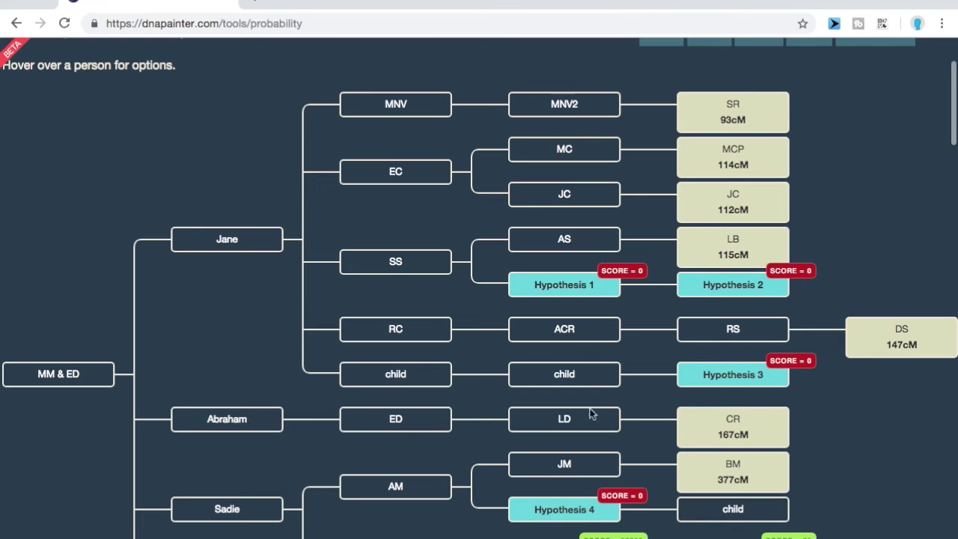
{"action": "mouse_move", "coordinate": [573, 509]}
{"action": "left_click", "coordinate": [564, 511]}
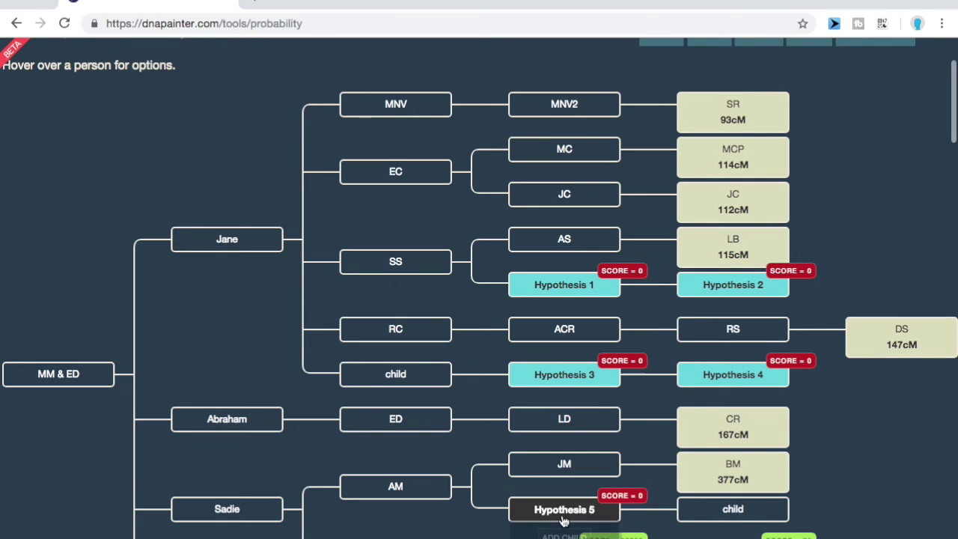
- Review the tree, briefly opening and then dismissing the AF match options
{"action": "scroll", "coordinate": [840, 438], "scroll_direction": "down", "scroll_amount": 5}
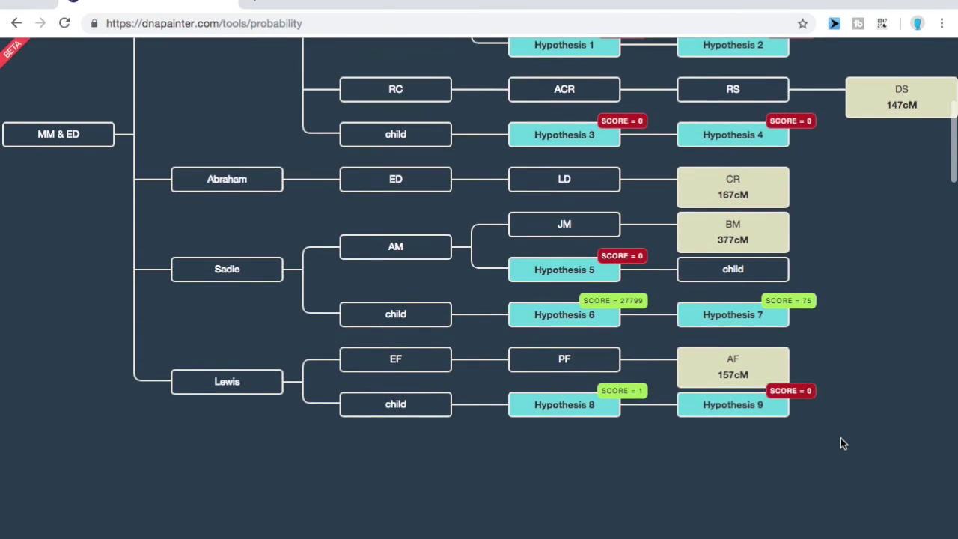
{"action": "scroll", "coordinate": [841, 438], "scroll_direction": "up", "scroll_amount": 4}
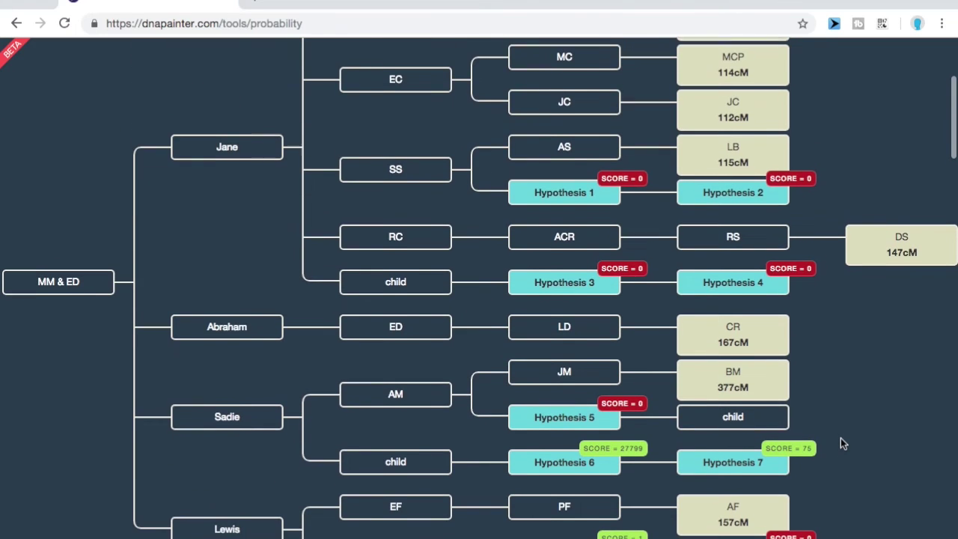
{"action": "scroll", "coordinate": [840, 440], "scroll_direction": "down", "scroll_amount": 2}
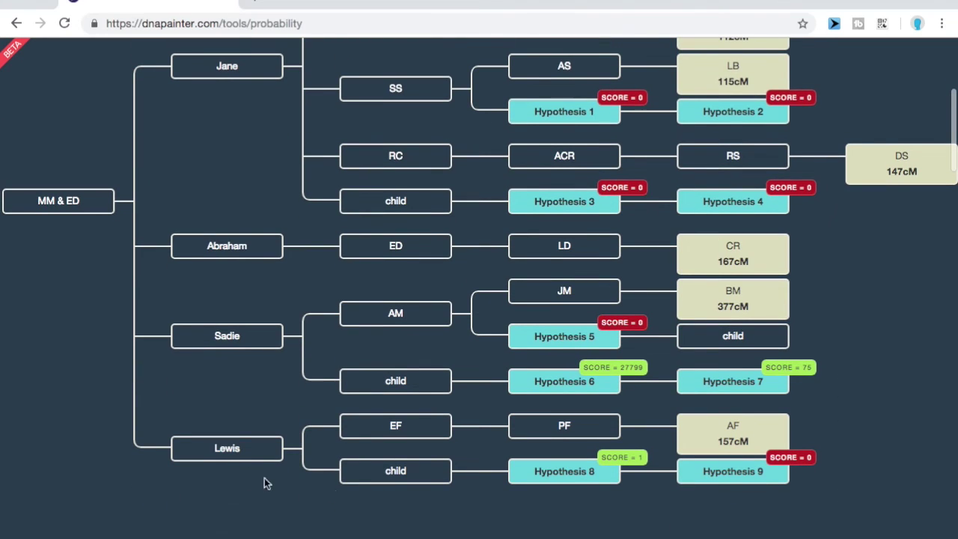
{"action": "scroll", "coordinate": [224, 444], "scroll_direction": "up", "scroll_amount": 3}
{"action": "scroll", "coordinate": [224, 445], "scroll_direction": "up", "scroll_amount": 3}
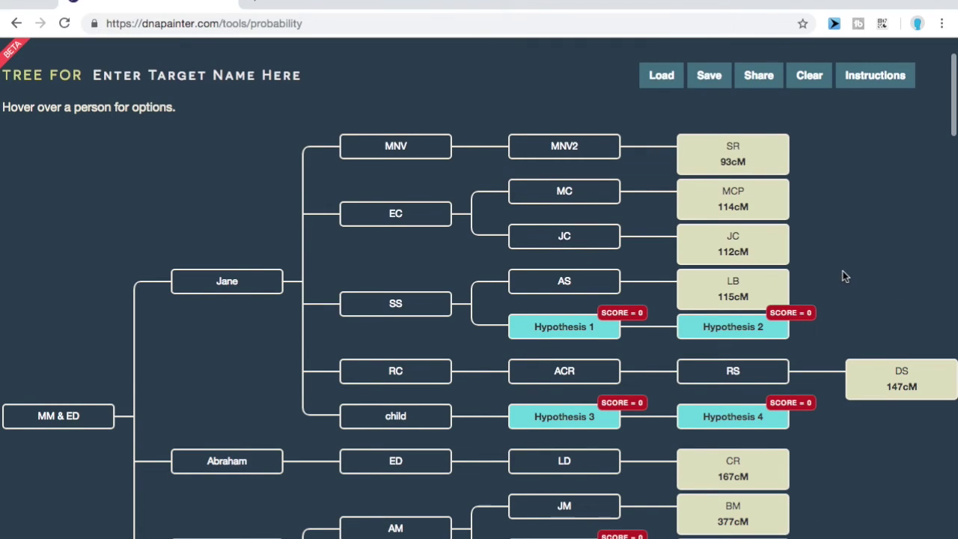
{"action": "scroll", "coordinate": [809, 286], "scroll_direction": "down", "scroll_amount": 7}
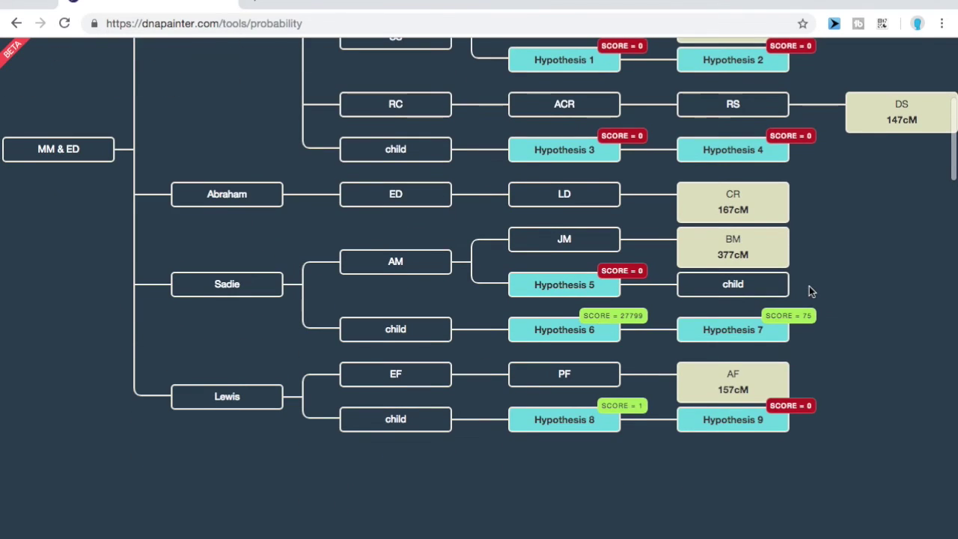
{"action": "left_click", "coordinate": [771, 380]}
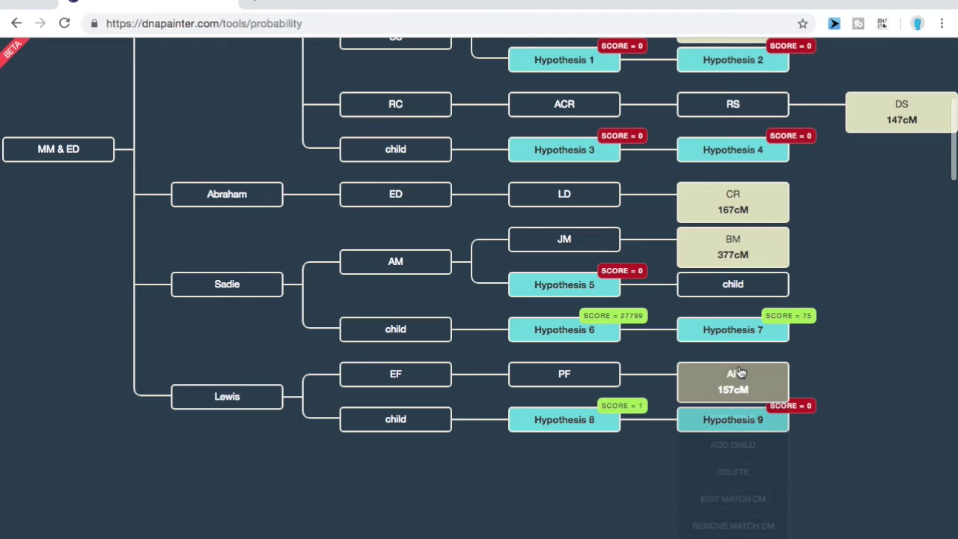
{"action": "left_click", "coordinate": [778, 259]}
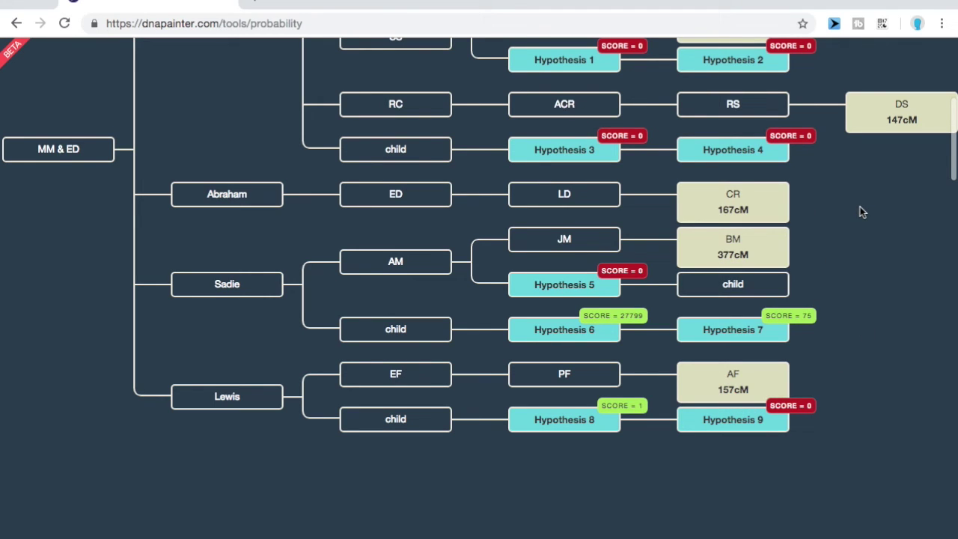
- Add a fifth, unnamed child to MM & ED, placed below Lewis
{"action": "scroll", "coordinate": [842, 342], "scroll_direction": "up", "scroll_amount": 2}
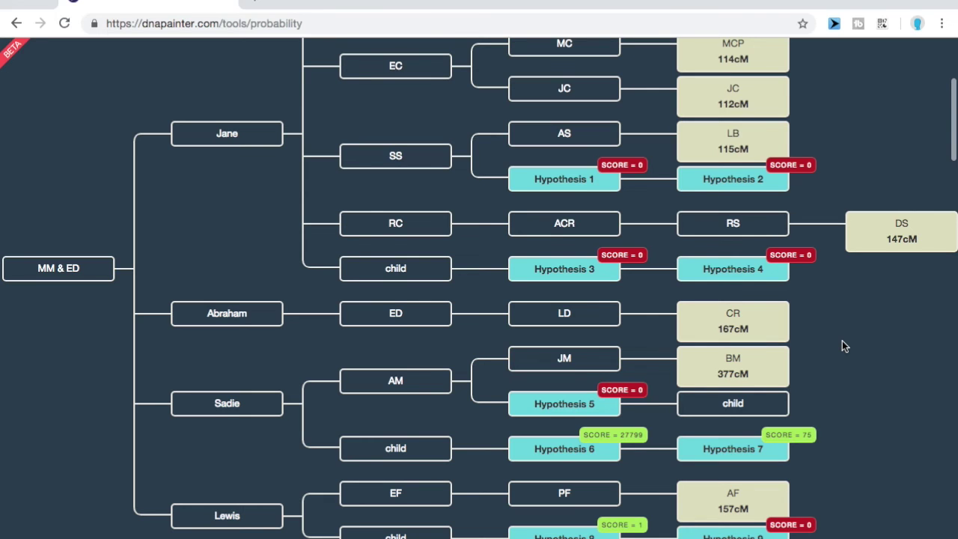
{"action": "scroll", "coordinate": [843, 346], "scroll_direction": "down", "scroll_amount": 3}
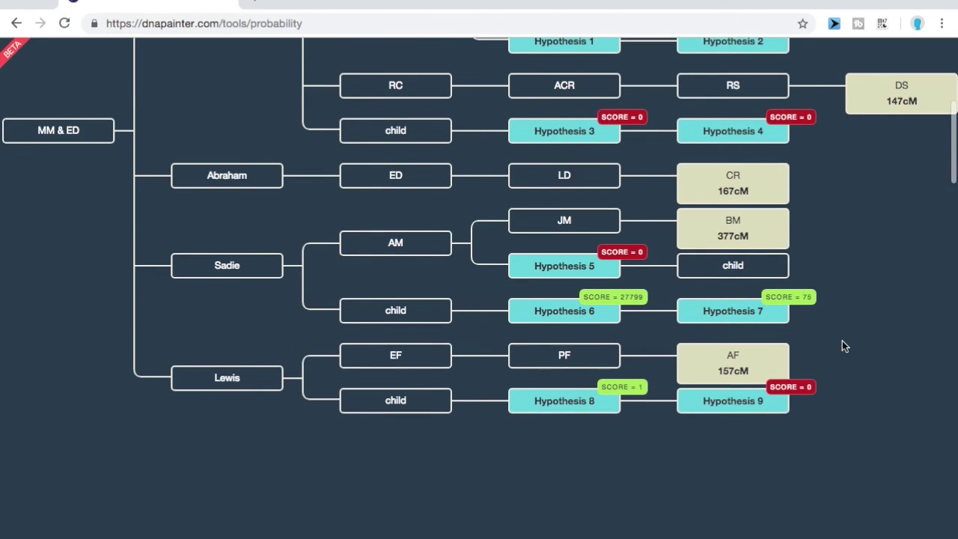
{"action": "scroll", "coordinate": [842, 346], "scroll_direction": "up", "scroll_amount": 3}
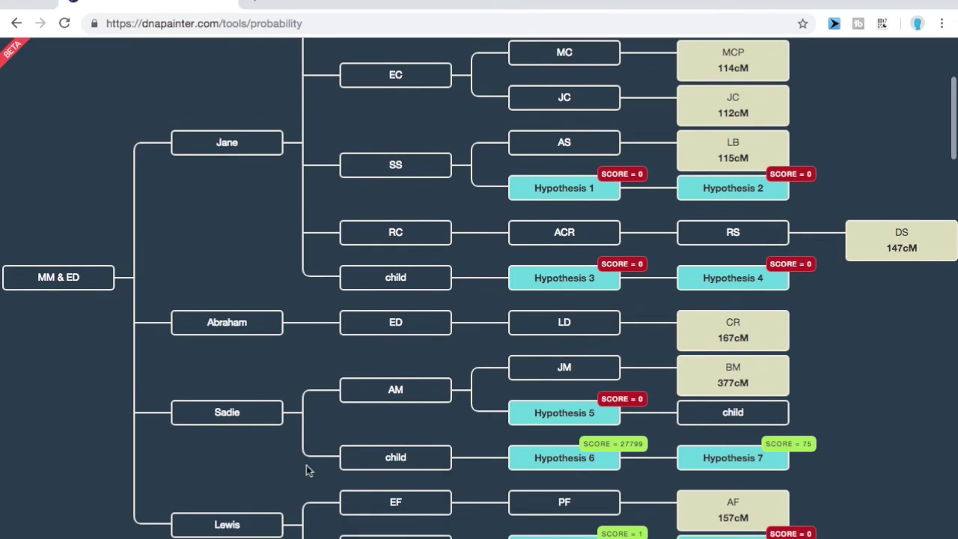
{"action": "scroll", "coordinate": [265, 476], "scroll_direction": "down", "scroll_amount": 2}
{"action": "mouse_move", "coordinate": [69, 197]}
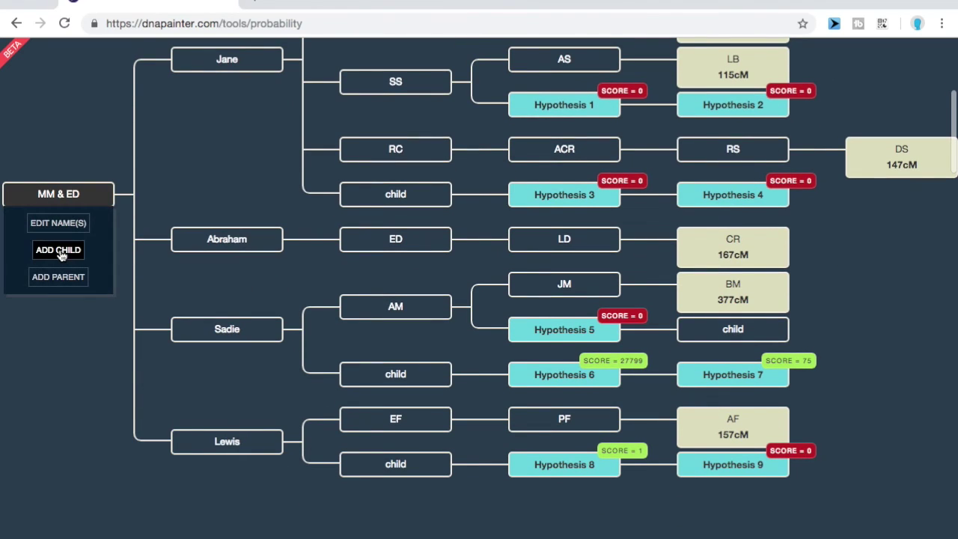
{"action": "left_click", "coordinate": [60, 251]}
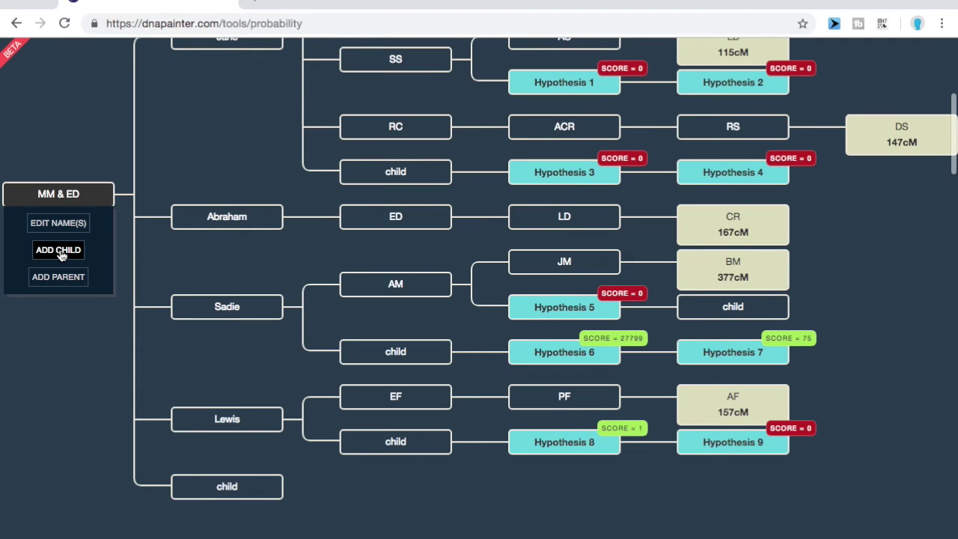
- Rename MM & ED's new child to Bessie
{"action": "mouse_move", "coordinate": [237, 488]}
{"action": "left_click", "coordinate": [229, 513]}
{"action": "type", "text": "Bessie"}
{"action": "key", "text": "Return"}
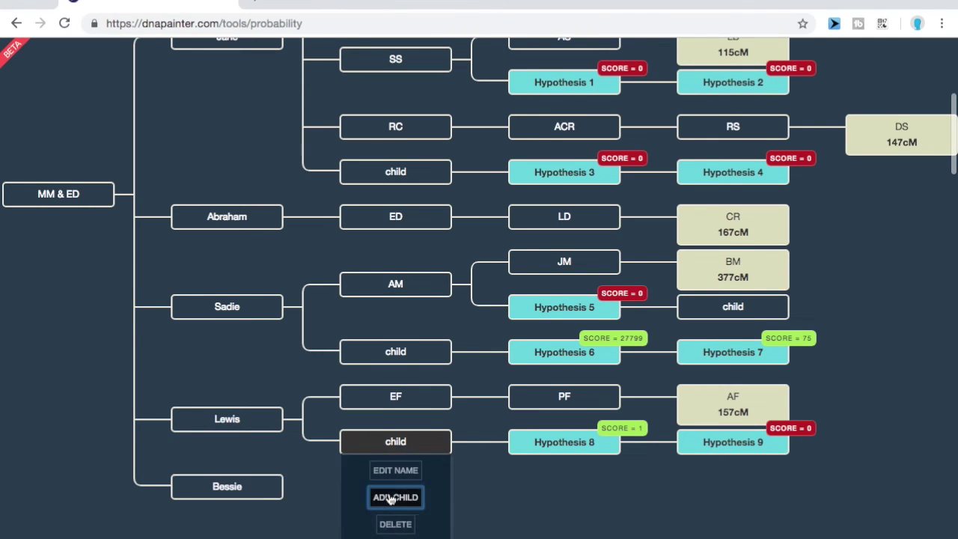
- Remove the child accidentally added under Lewis's unnamed child
{"action": "left_click", "coordinate": [394, 499]}
{"action": "mouse_move", "coordinate": [564, 472]}
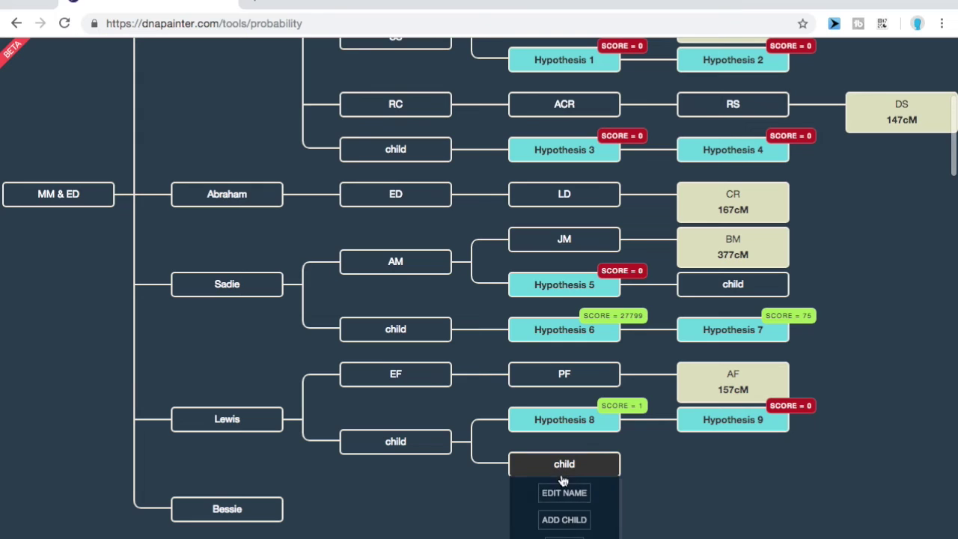
{"action": "left_click", "coordinate": [565, 537]}
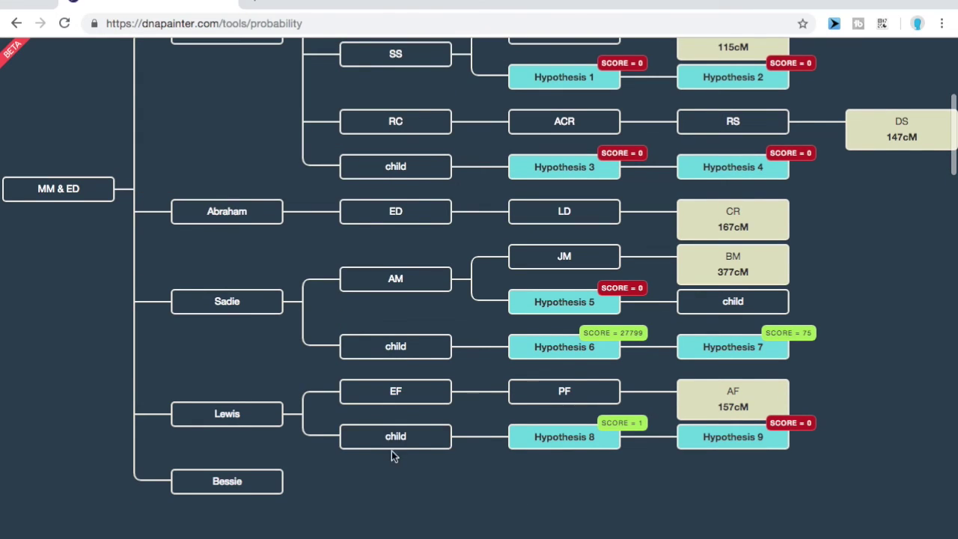
- Give Bessie a child named AO, and give AO a child named JL
{"action": "scroll", "coordinate": [321, 482], "scroll_direction": "down", "scroll_amount": 3}
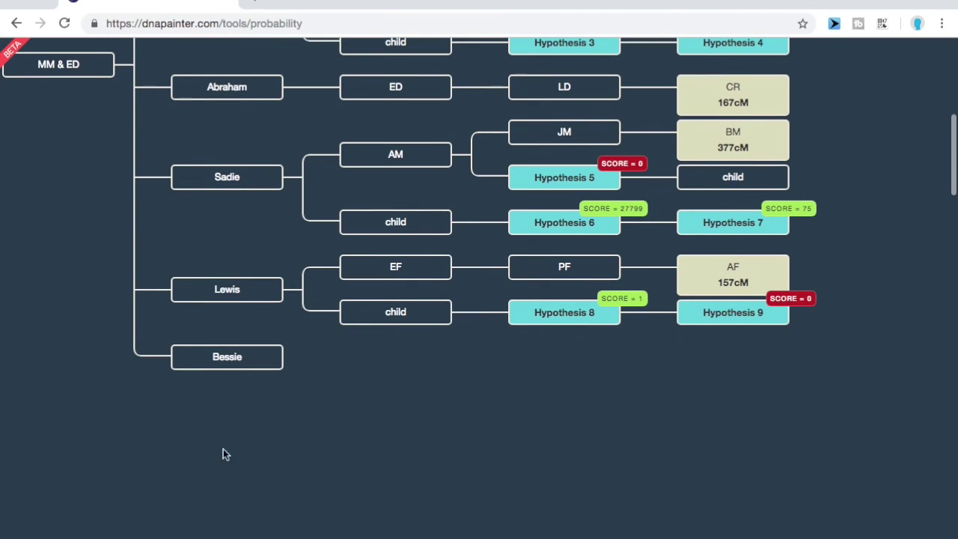
{"action": "mouse_move", "coordinate": [227, 367]}
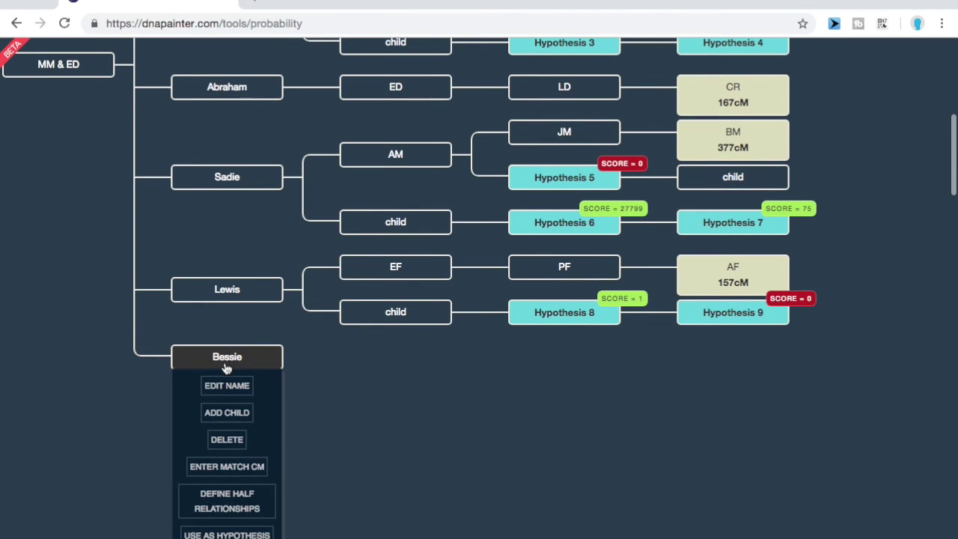
{"action": "left_click", "coordinate": [235, 414]}
{"action": "mouse_move", "coordinate": [397, 365]}
{"action": "type", "text": "AO"}
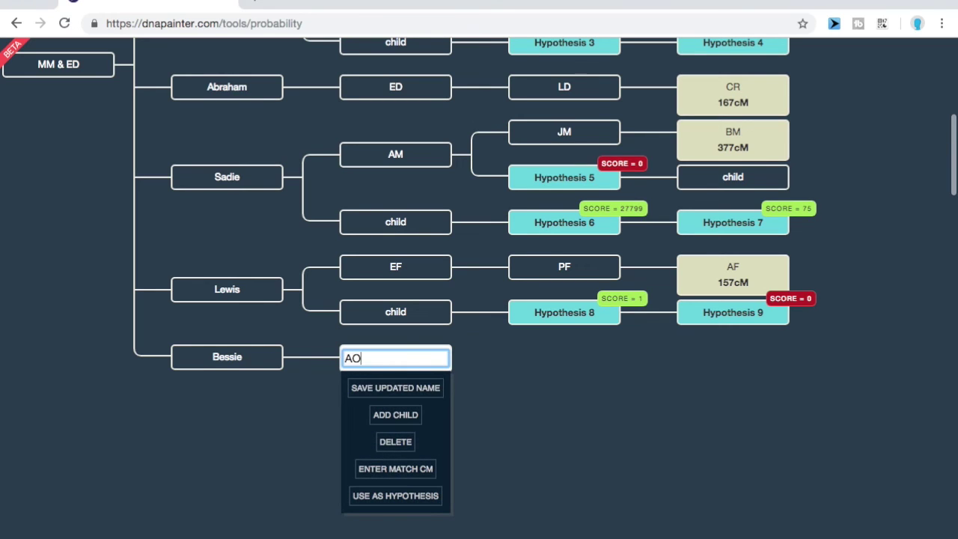
{"action": "left_click", "coordinate": [402, 417]}
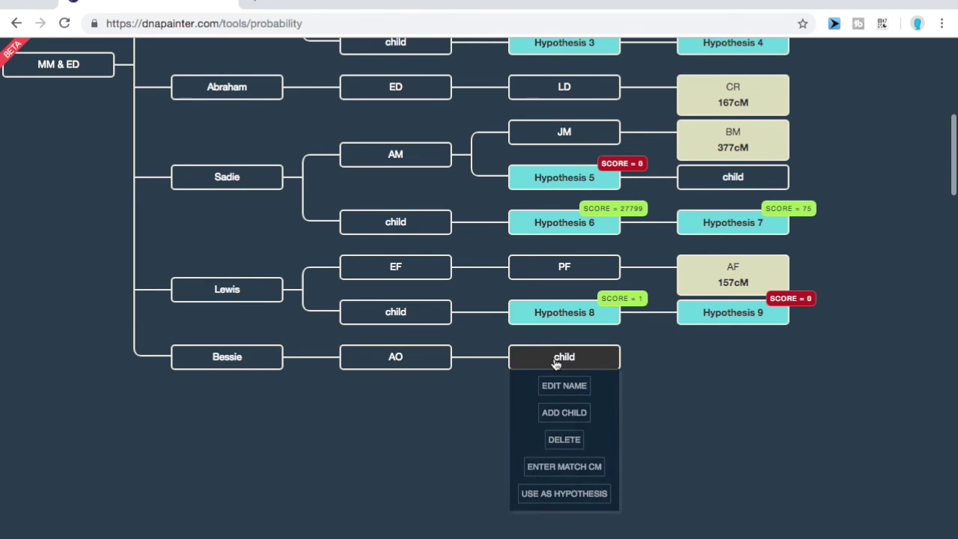
{"action": "left_click", "coordinate": [554, 359]}
{"action": "type", "text": "JL"}
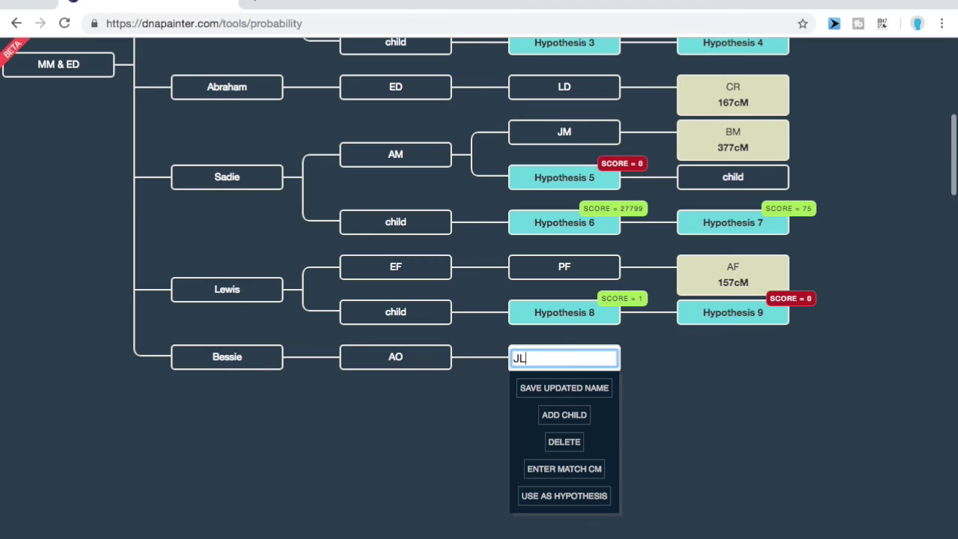
{"action": "key", "text": "Return"}
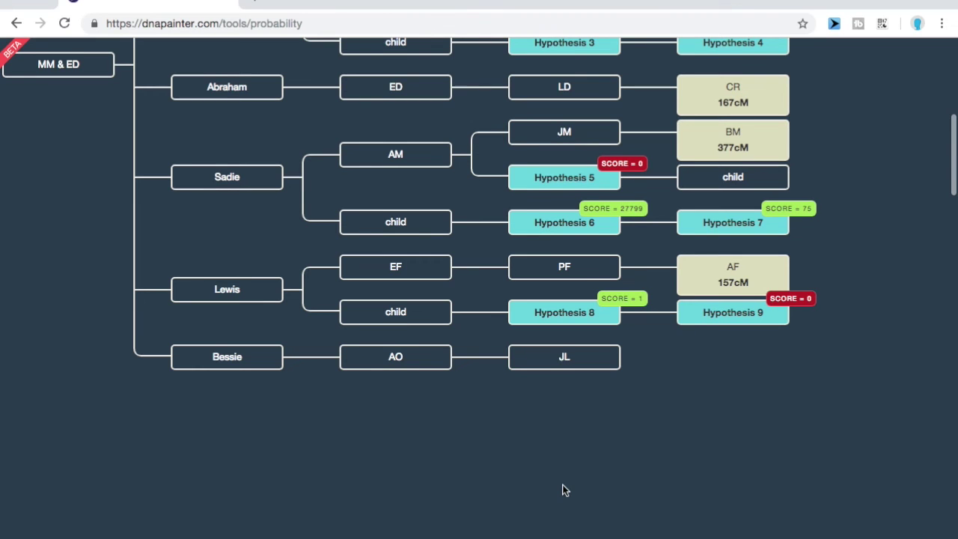
- Enter 28 cM as JL's shared match, then scroll up to the rescored hypotheses
{"action": "scroll", "coordinate": [562, 489], "scroll_direction": "up", "scroll_amount": 1}
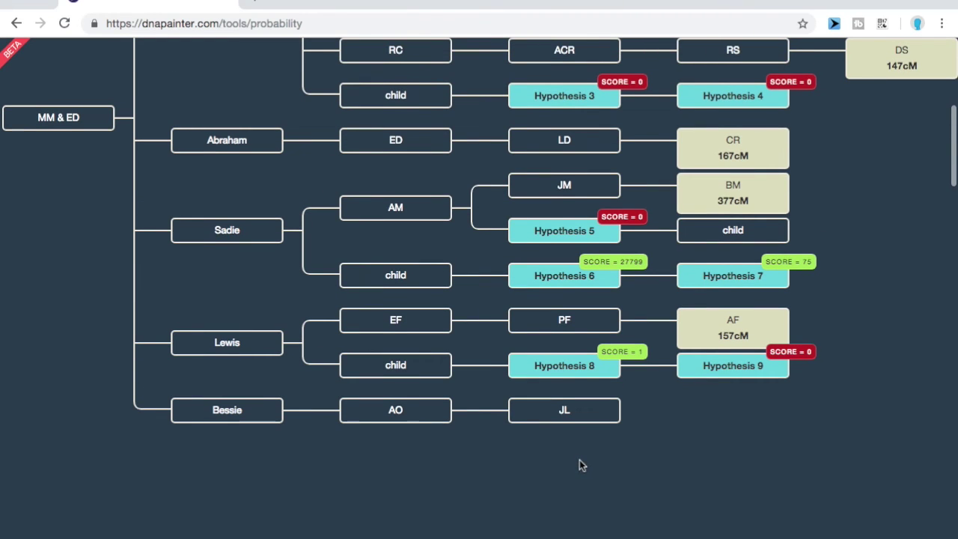
{"action": "scroll", "coordinate": [575, 458], "scroll_direction": "up", "scroll_amount": 1}
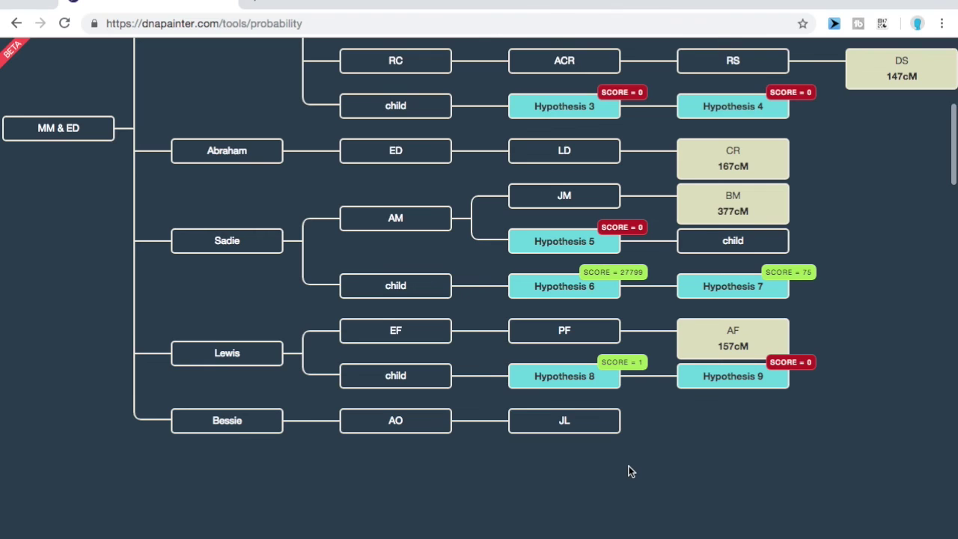
{"action": "scroll", "coordinate": [628, 467], "scroll_direction": "up", "scroll_amount": 5}
{"action": "scroll", "coordinate": [629, 470], "scroll_direction": "down", "scroll_amount": 5}
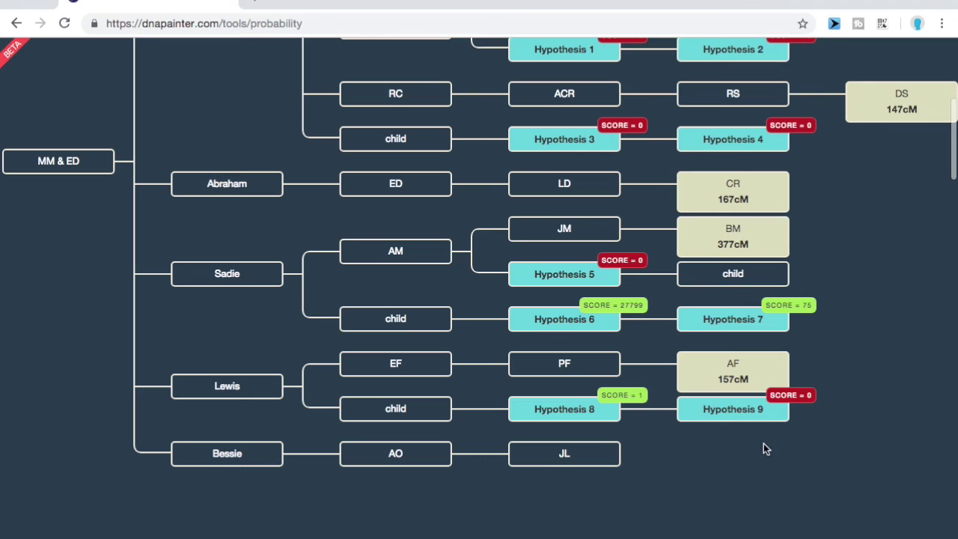
{"action": "left_click", "coordinate": [595, 457]}
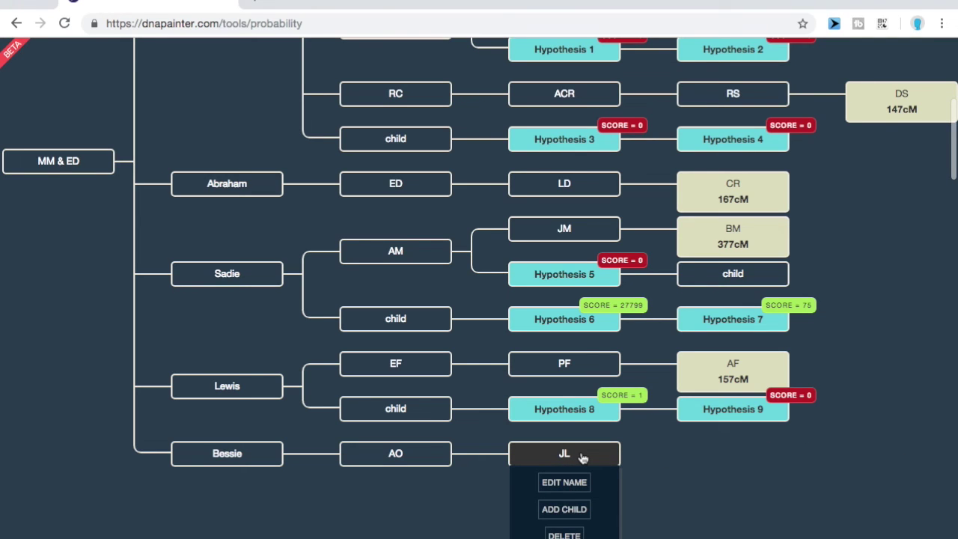
{"action": "scroll", "coordinate": [583, 459], "scroll_direction": "down", "scroll_amount": 2}
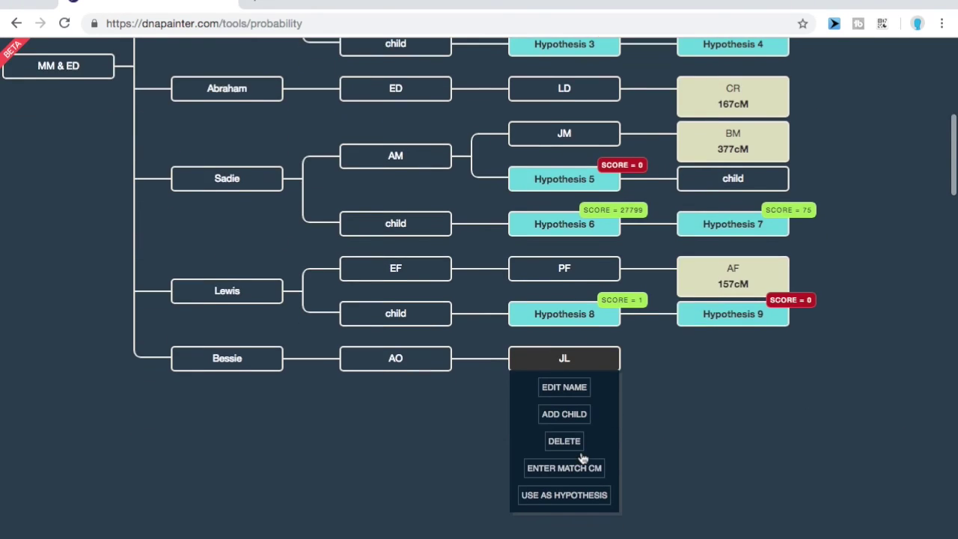
{"action": "scroll", "coordinate": [583, 458], "scroll_direction": "up", "scroll_amount": 1}
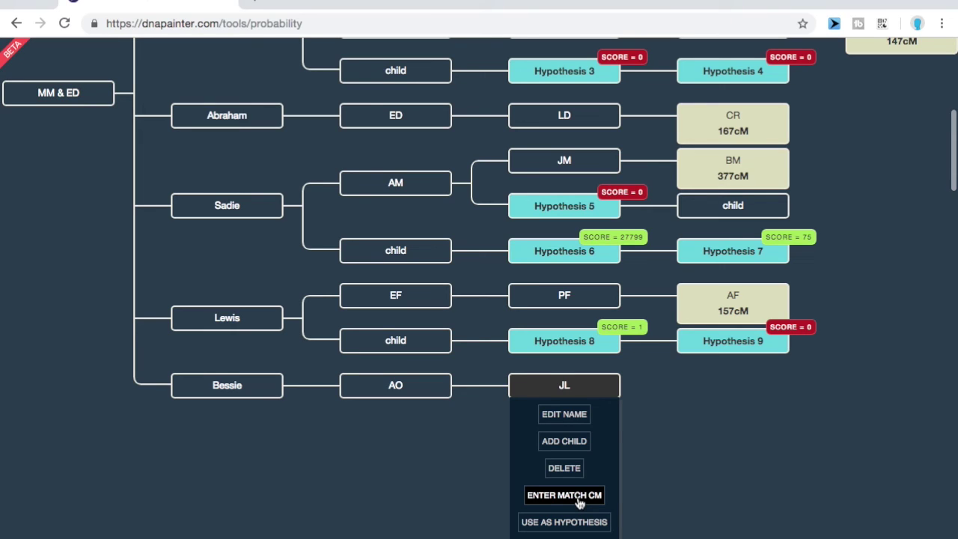
{"action": "left_click", "coordinate": [580, 503]}
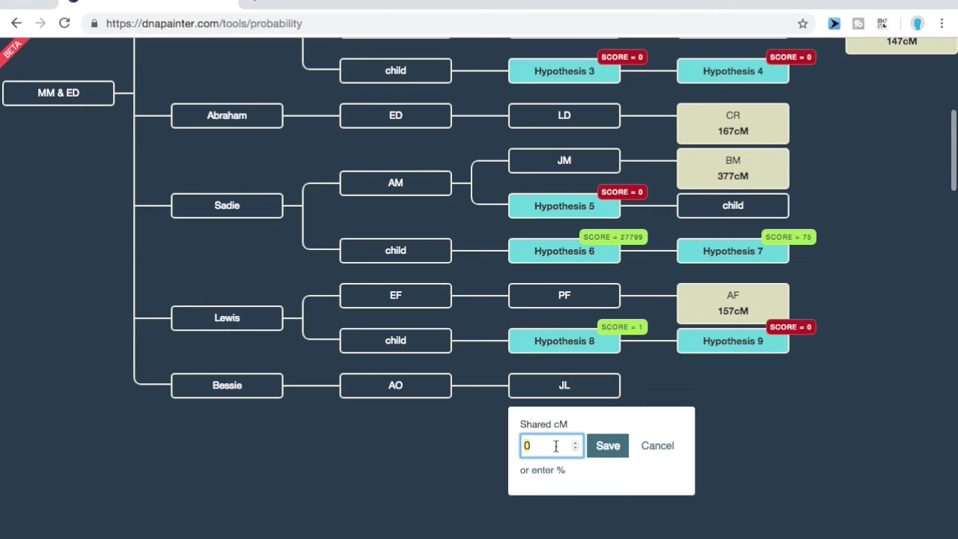
{"action": "type", "text": "28"}
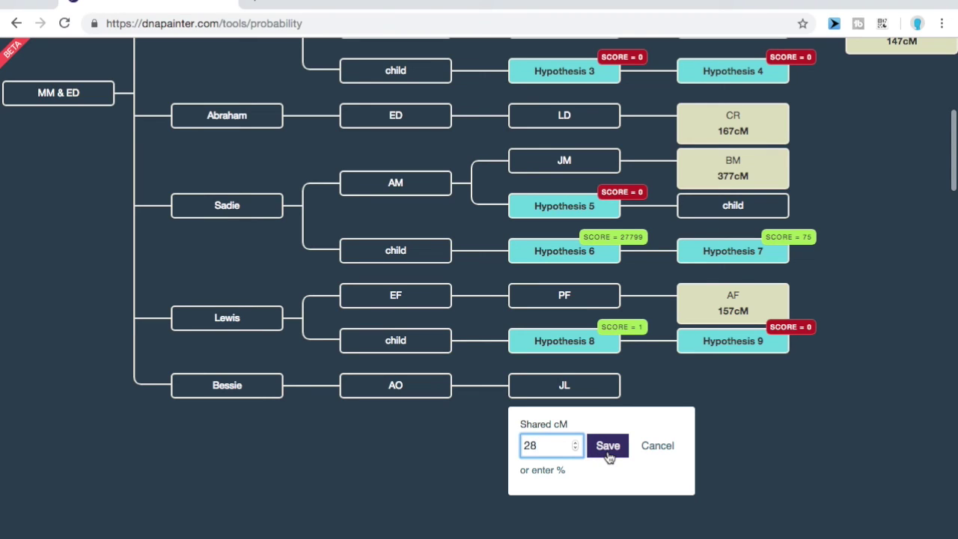
{"action": "left_click", "coordinate": [607, 453]}
{"action": "scroll", "coordinate": [655, 462], "scroll_direction": "up", "scroll_amount": 1}
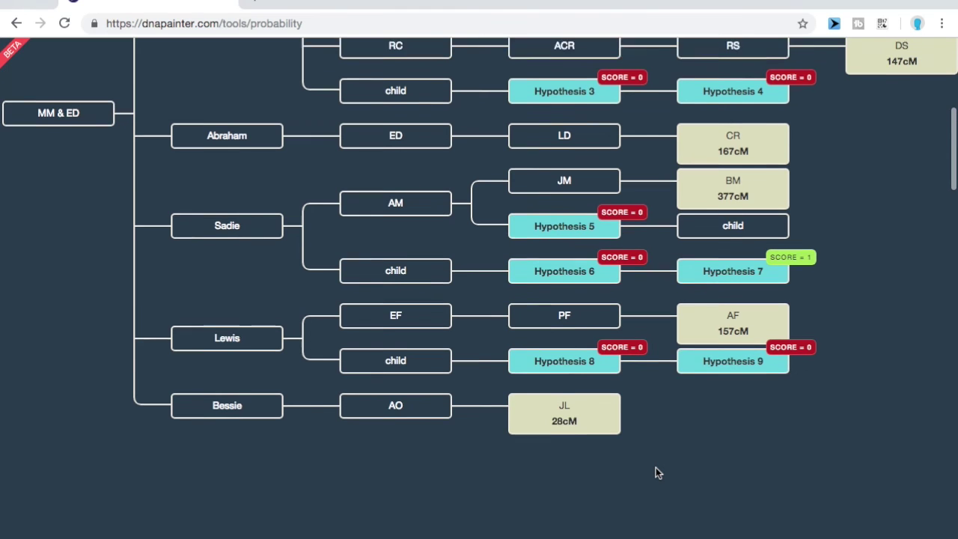
{"action": "scroll", "coordinate": [656, 473], "scroll_direction": "up", "scroll_amount": 2}
{"action": "scroll", "coordinate": [656, 472], "scroll_direction": "up", "scroll_amount": 3}
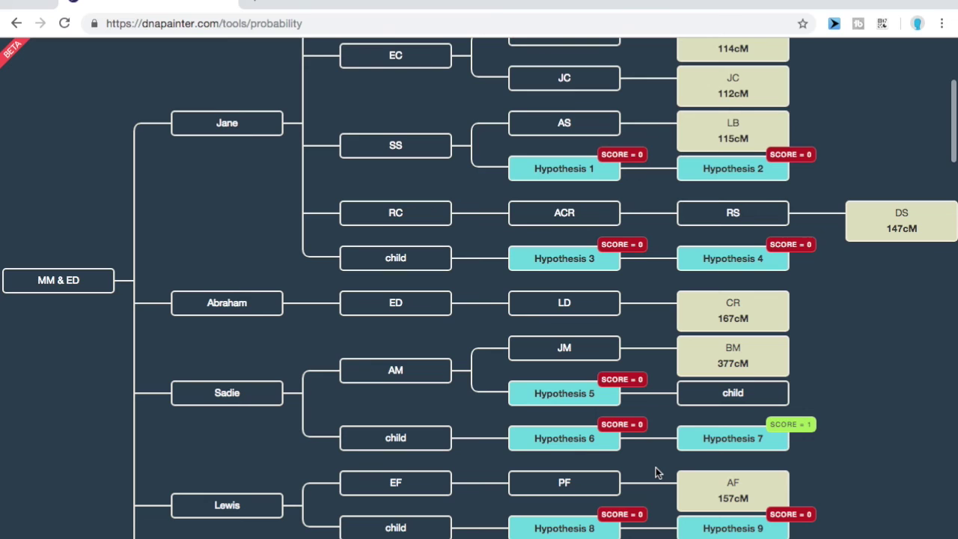
{"action": "scroll", "coordinate": [656, 472], "scroll_direction": "down", "scroll_amount": 2}
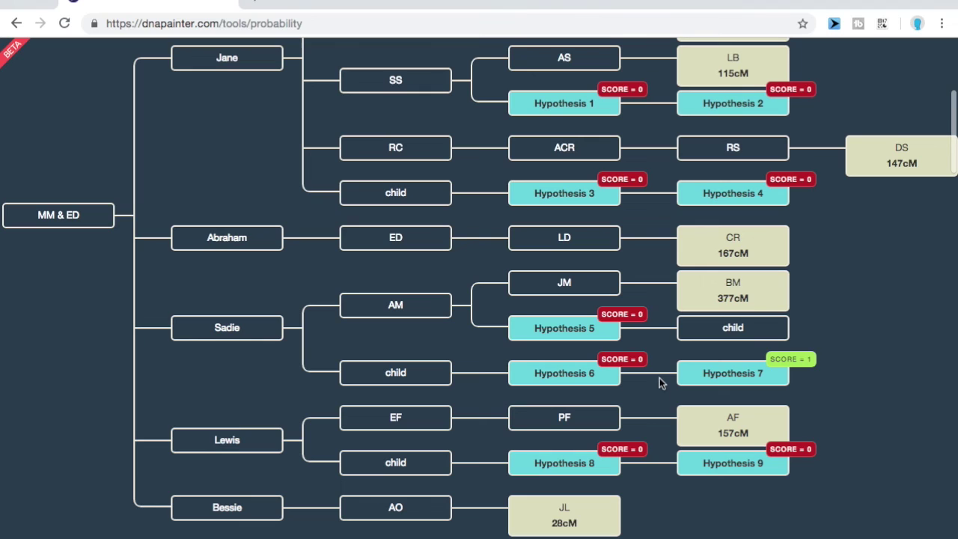
{"action": "mouse_move", "coordinate": [579, 509]}
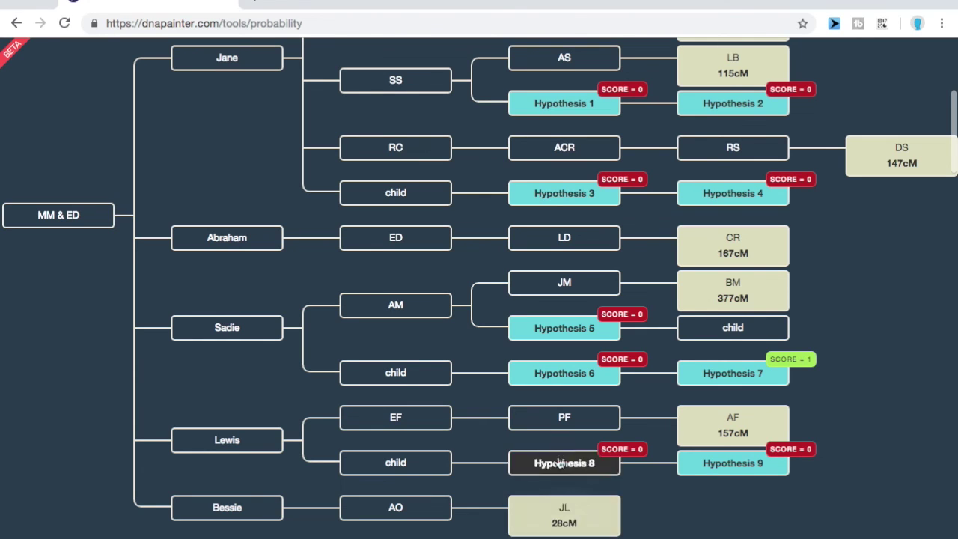
{"action": "mouse_move", "coordinate": [557, 341]}
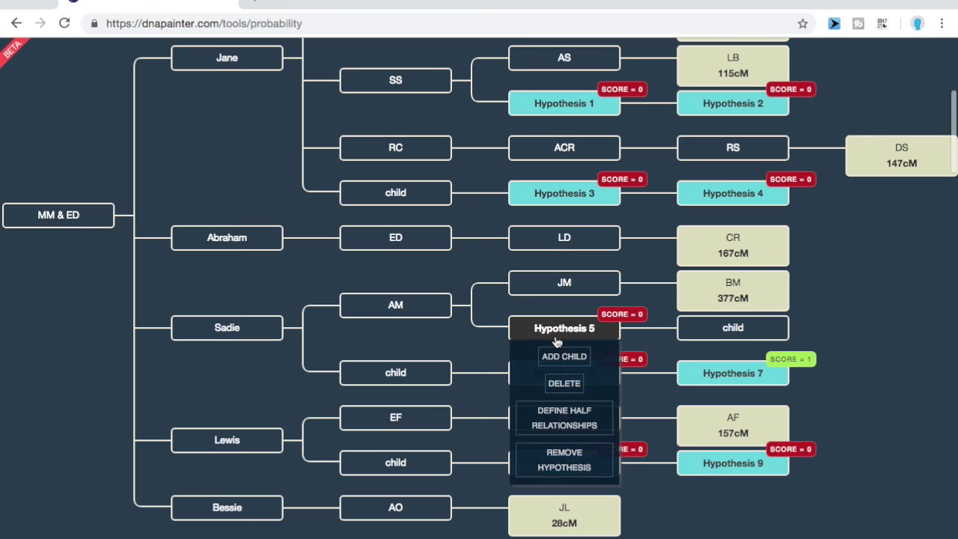
{"action": "mouse_move", "coordinate": [563, 469]}
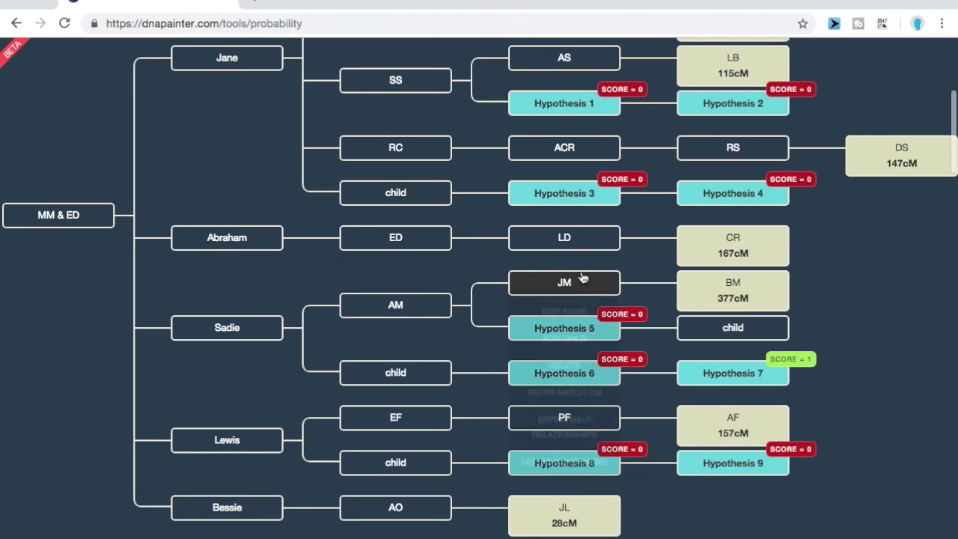
{"action": "mouse_move", "coordinate": [741, 376]}
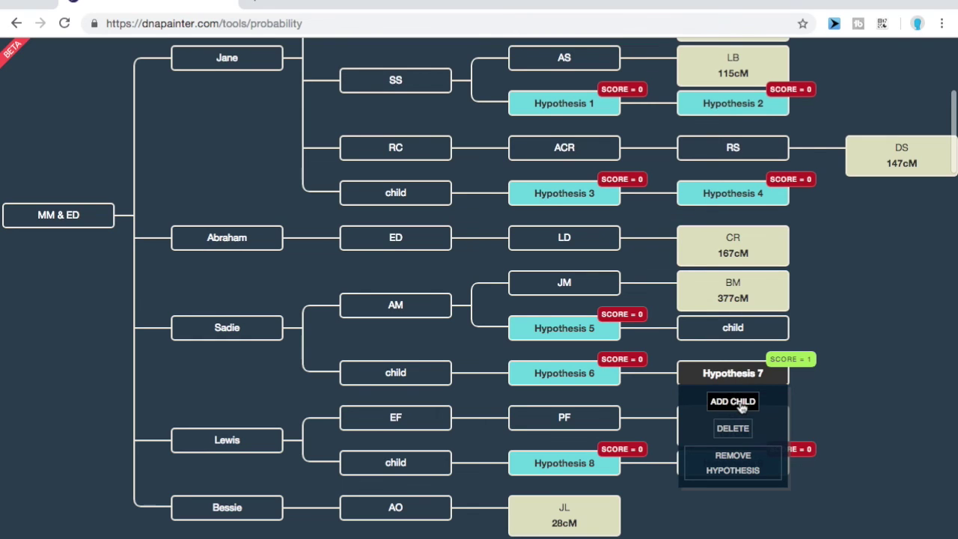
- Add a child below Hypothesis 7 and make it Hypothesis 8
{"action": "left_click", "coordinate": [739, 404]}
{"action": "mouse_move", "coordinate": [892, 376]}
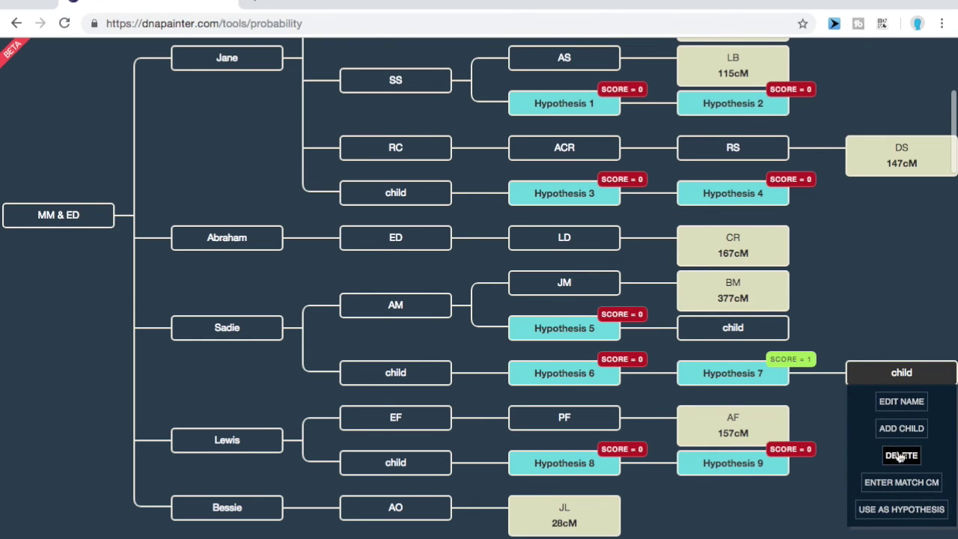
{"action": "left_click", "coordinate": [891, 509]}
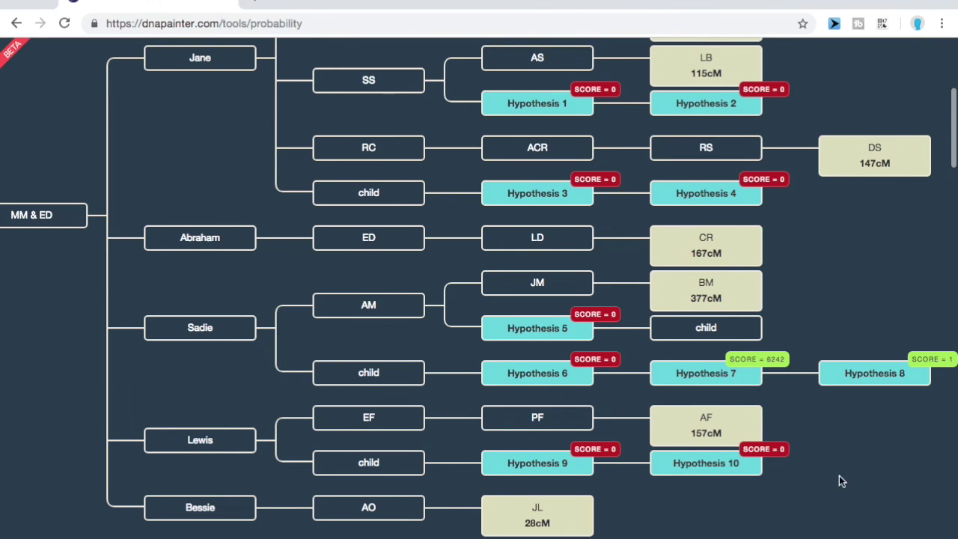
{"action": "mouse_move", "coordinate": [711, 374]}
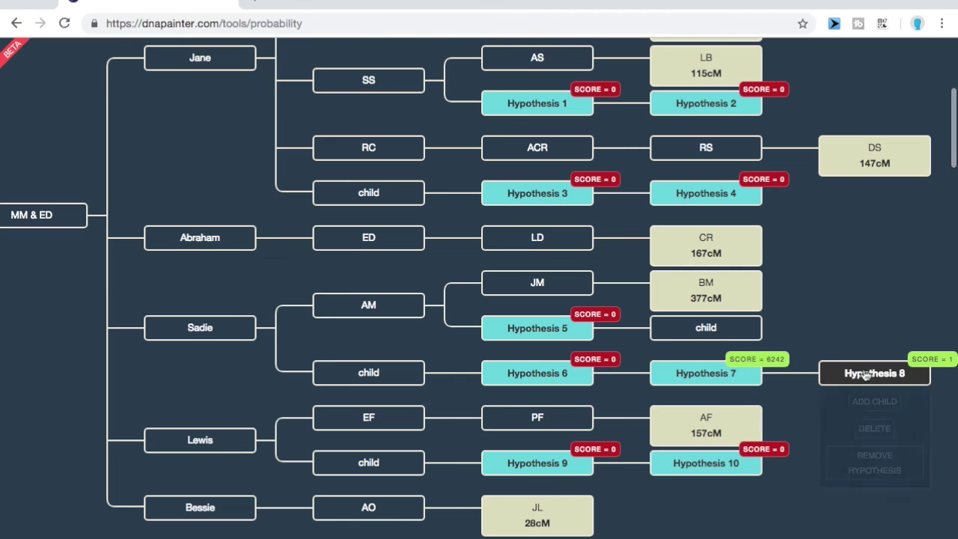
{"action": "mouse_move", "coordinate": [891, 380]}
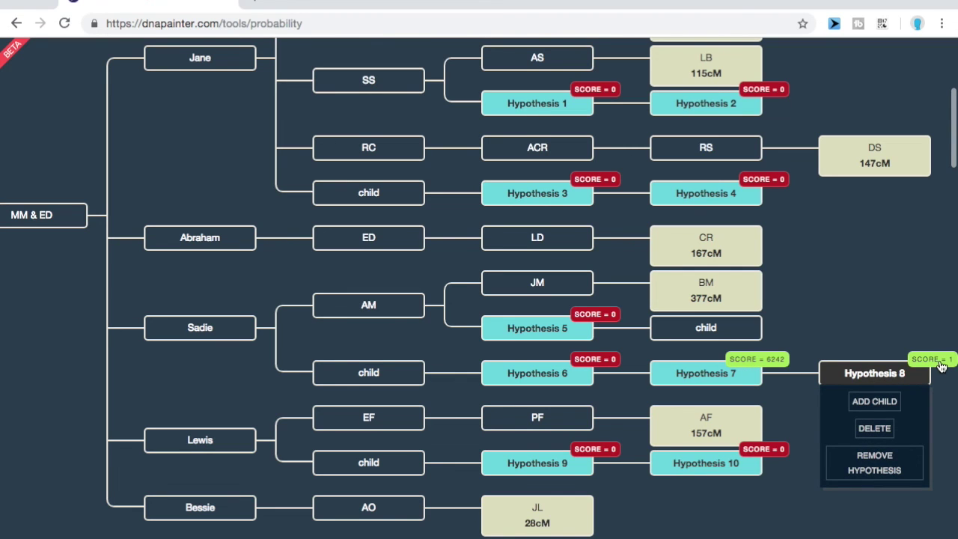
- Remove JL's 28 cM match and review the rescores, with Hypothesis 6 now leading at 8494493
{"action": "mouse_move", "coordinate": [652, 505]}
{"action": "mouse_move", "coordinate": [550, 520]}
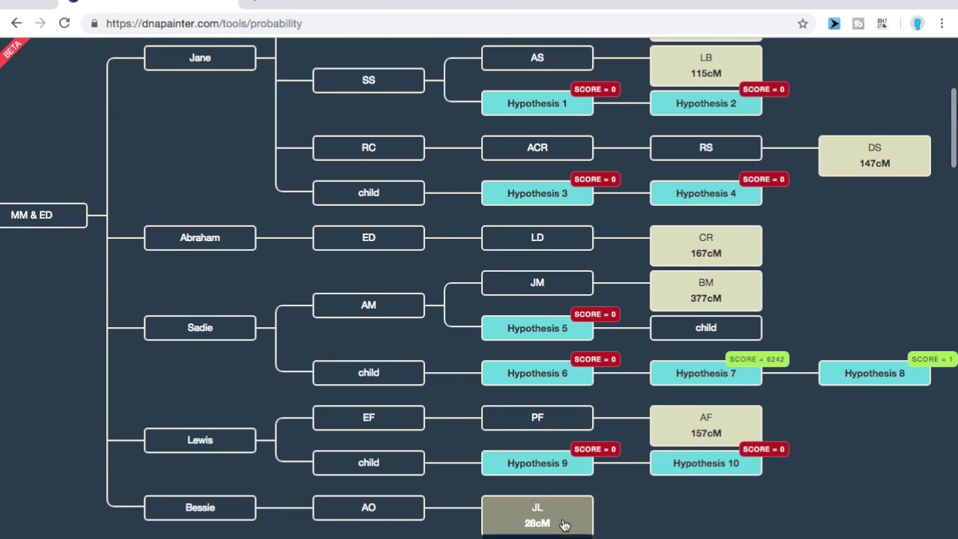
{"action": "scroll", "coordinate": [554, 524], "scroll_direction": "down", "scroll_amount": 2}
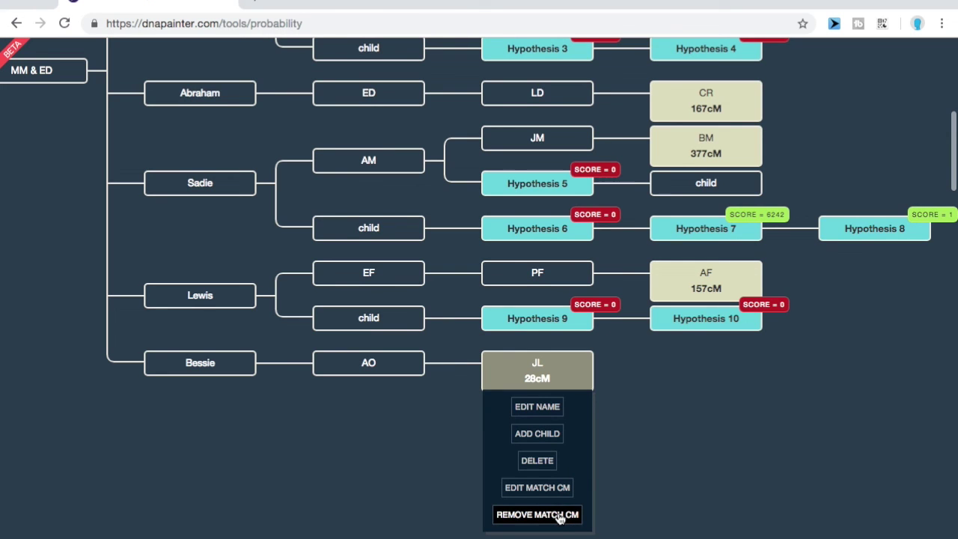
{"action": "left_click", "coordinate": [559, 517]}
{"action": "scroll", "coordinate": [649, 483], "scroll_direction": "up", "scroll_amount": 3}
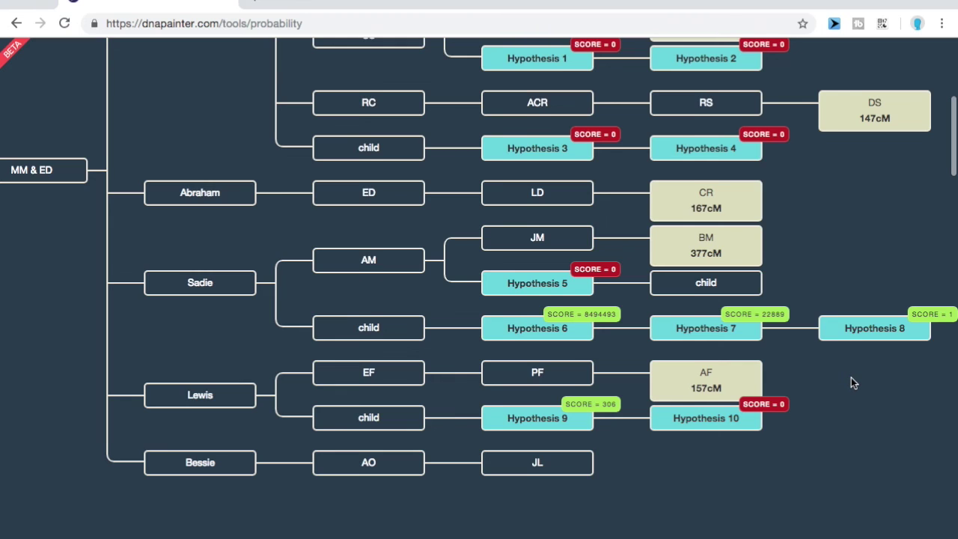
{"action": "scroll", "coordinate": [851, 378], "scroll_direction": "up", "scroll_amount": 5}
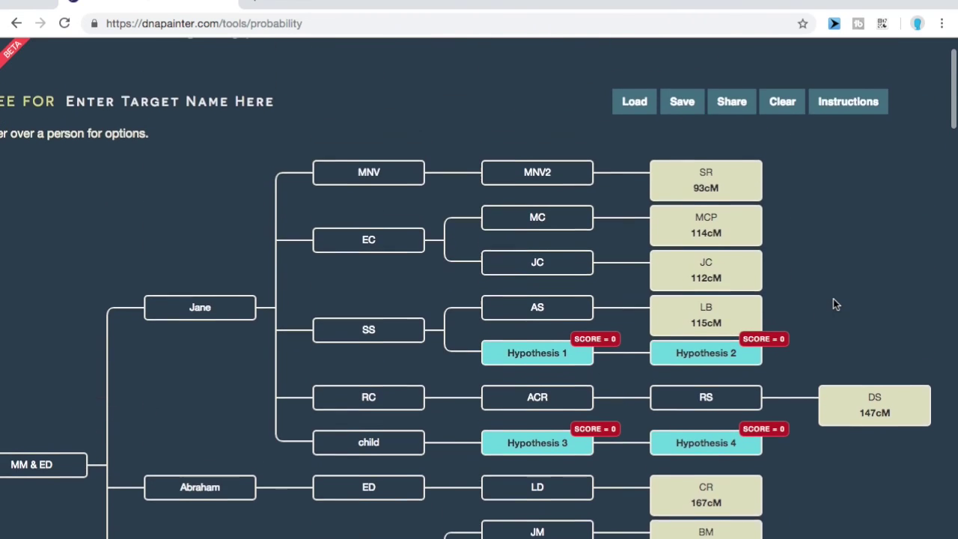
{"action": "scroll", "coordinate": [836, 304], "scroll_direction": "up", "scroll_amount": 1}
{"action": "scroll", "coordinate": [836, 304], "scroll_direction": "down", "scroll_amount": 4}
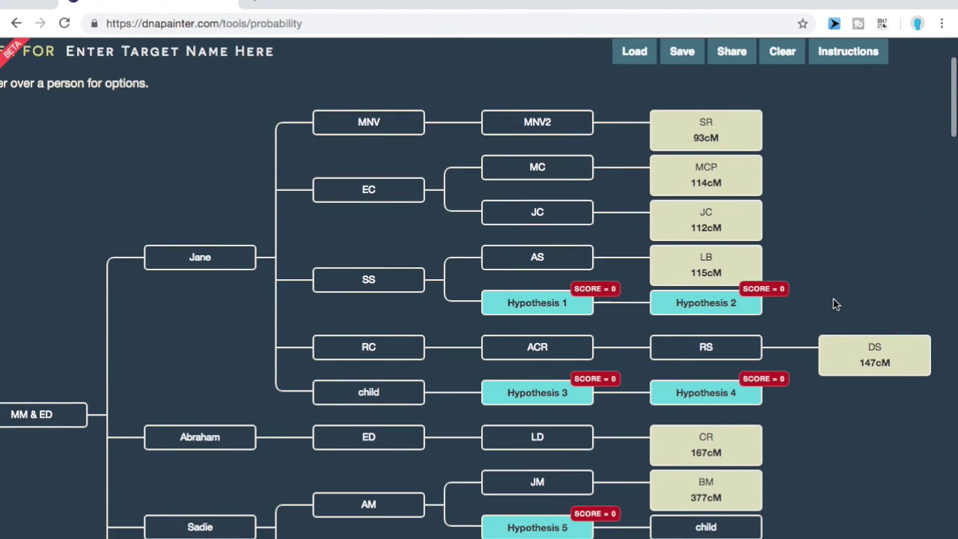
{"action": "scroll", "coordinate": [833, 298], "scroll_direction": "down", "scroll_amount": 2}
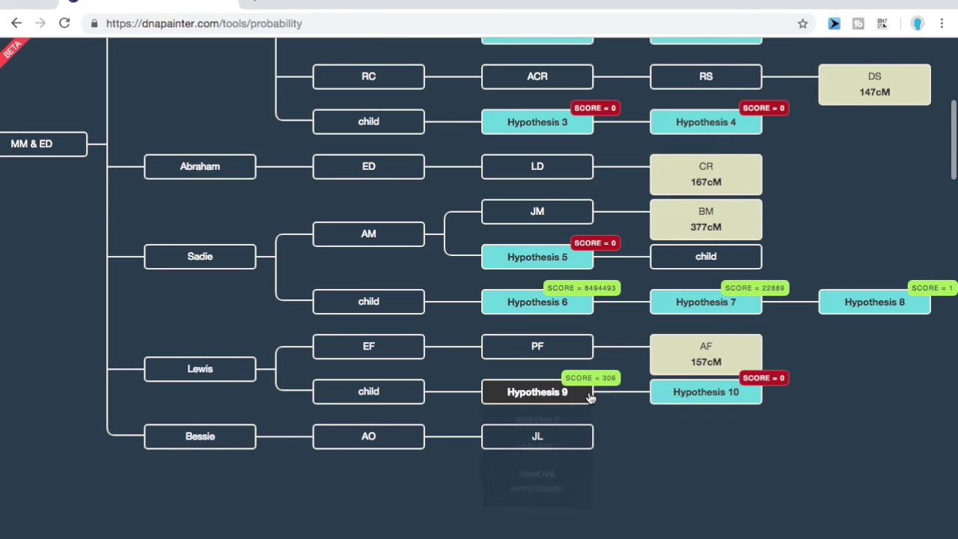
{"action": "mouse_move", "coordinate": [539, 447]}
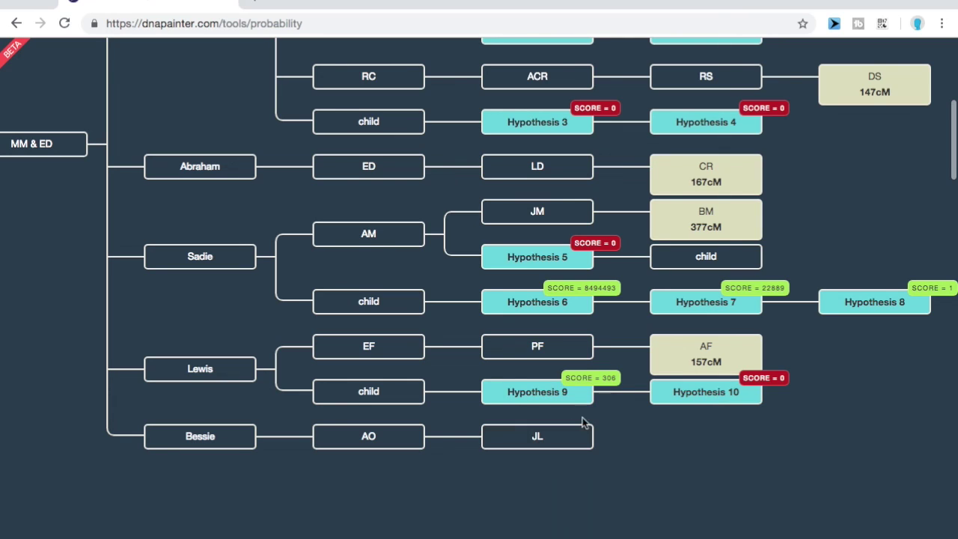
{"action": "scroll", "coordinate": [610, 425], "scroll_direction": "up", "scroll_amount": 5}
{"action": "scroll", "coordinate": [612, 427], "scroll_direction": "down", "scroll_amount": 5}
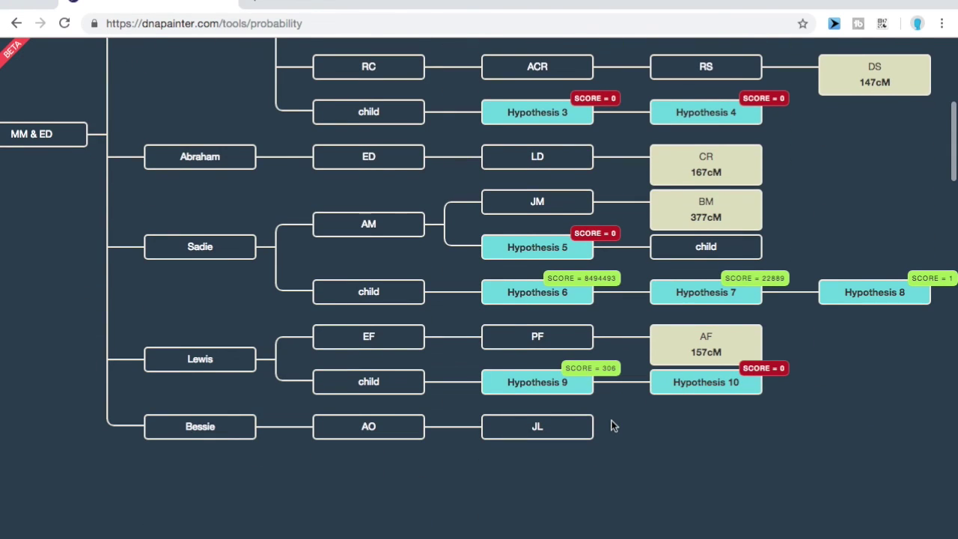
{"action": "mouse_move", "coordinate": [519, 295]}
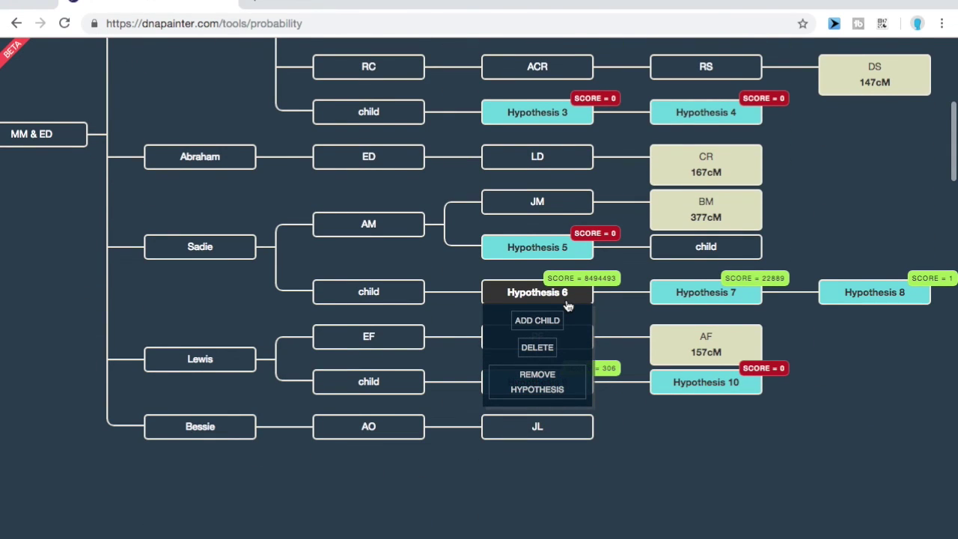